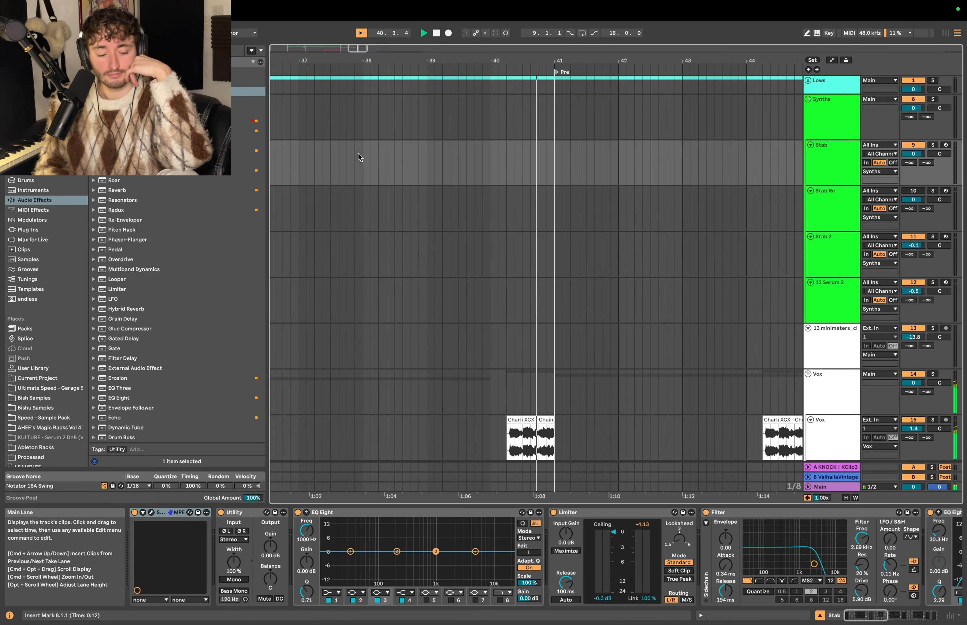
# Stop playback, locate the Stab clip in the Pre section and solo the Stab track
pyautogui.press('space')
pyautogui.scroll(-3, 399, 180)
pyautogui.hscroll(-4, 399, 179)
pyautogui.hscroll(-10, 399, 179)
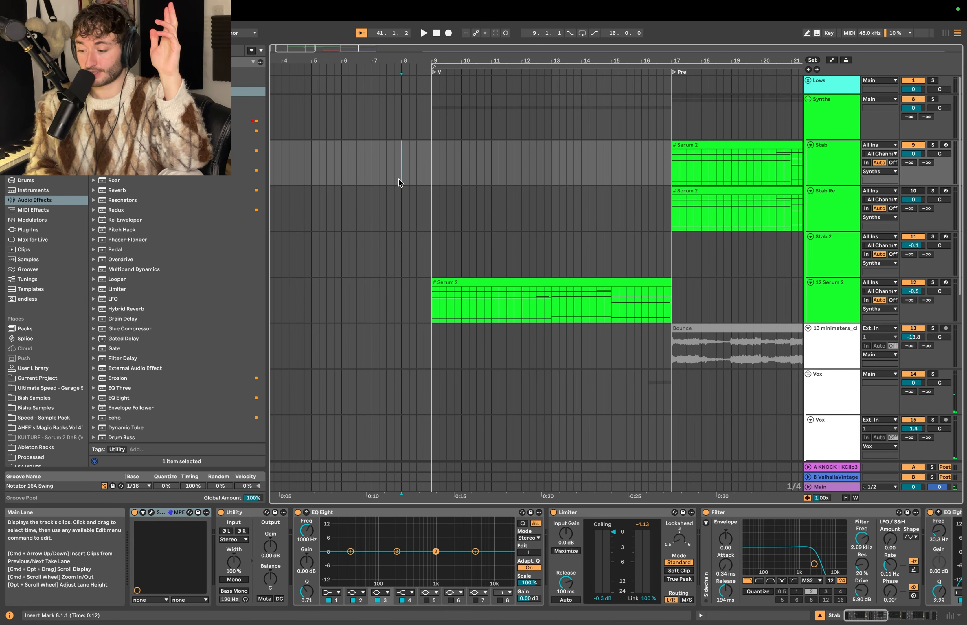
pyautogui.hscroll(5, 399, 179)
pyautogui.click(399, 147)
pyautogui.press('s')
pyautogui.scroll(3, 397, 148)
pyautogui.hscroll(-3, 397, 148)
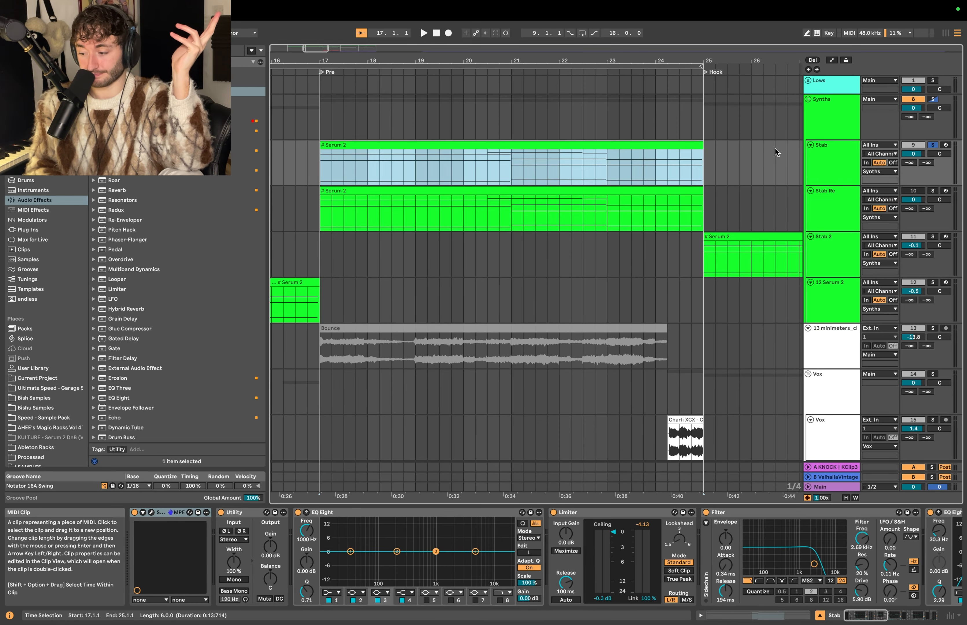
# Audition the soloed Stab clip from bar 17
pyautogui.hscroll(-2, 587, 158)
pyautogui.click(833, 156)
pyautogui.click(484, 147)
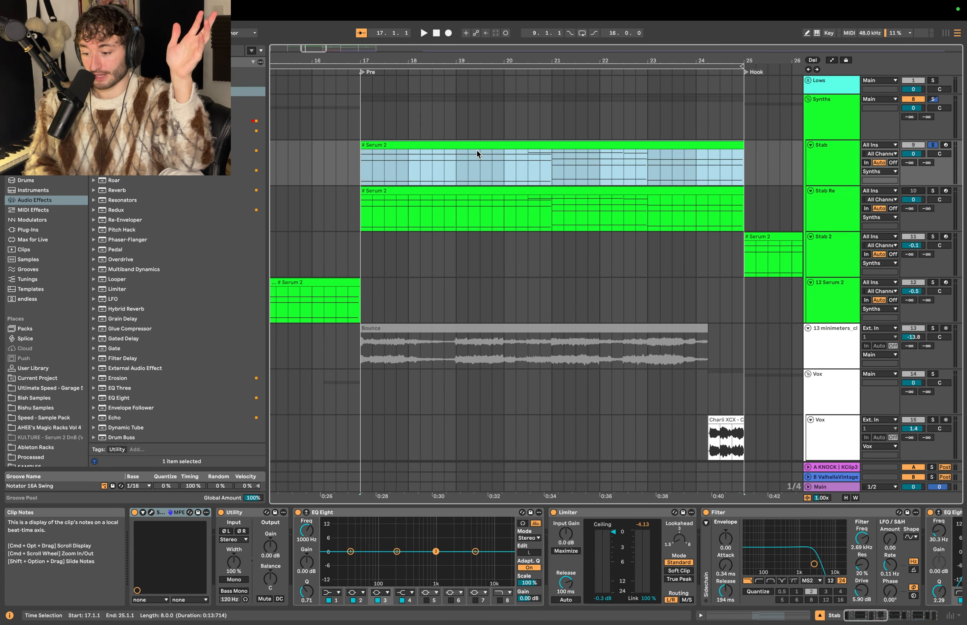
pyautogui.press('space')
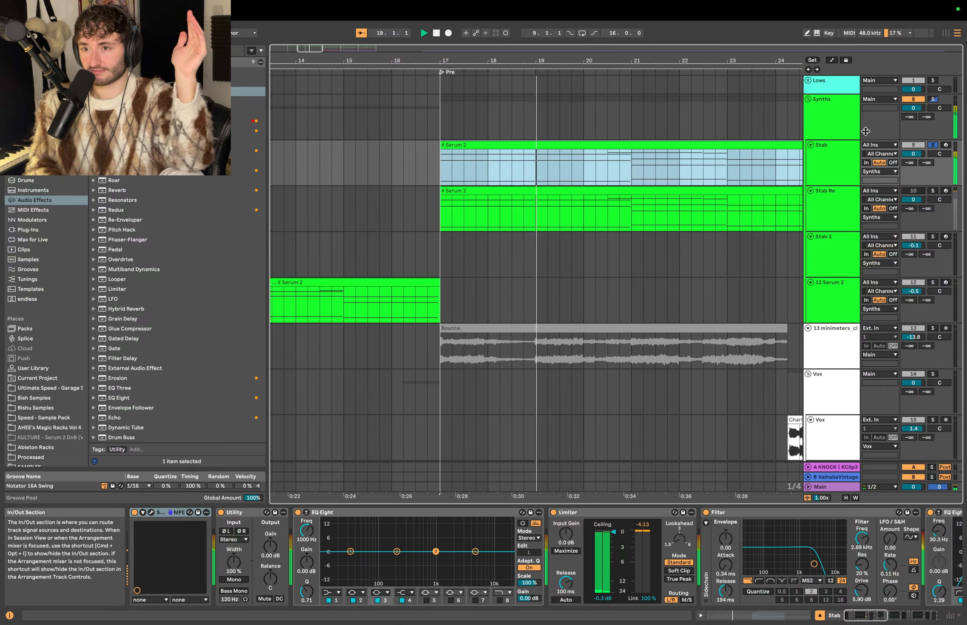
pyautogui.click(833, 168)
pyautogui.press('space')
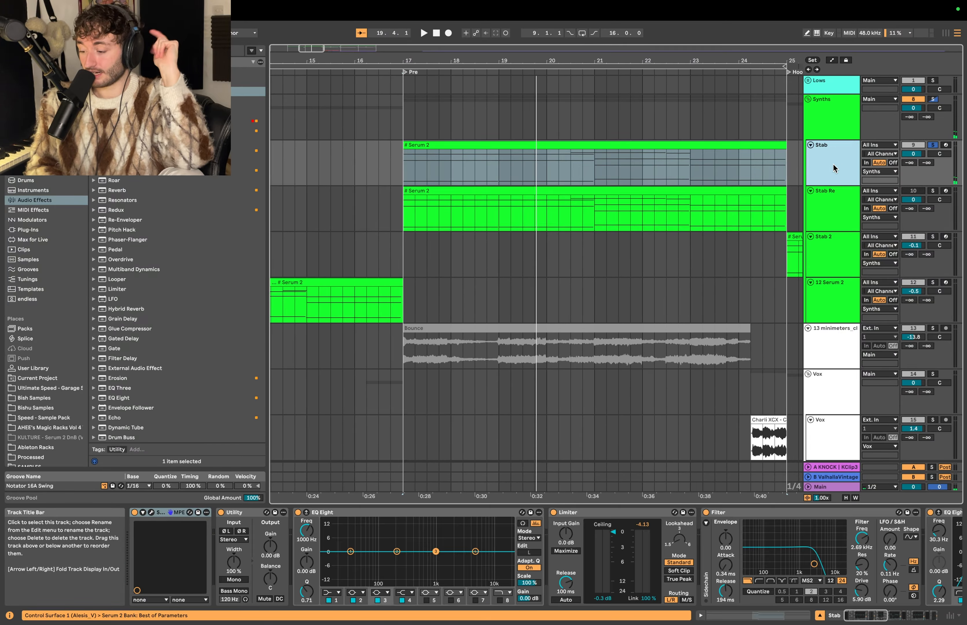
# Solo the Stab Re track and open its Serum 2 instrument window
pyautogui.click(838, 208)
pyautogui.click(933, 190)
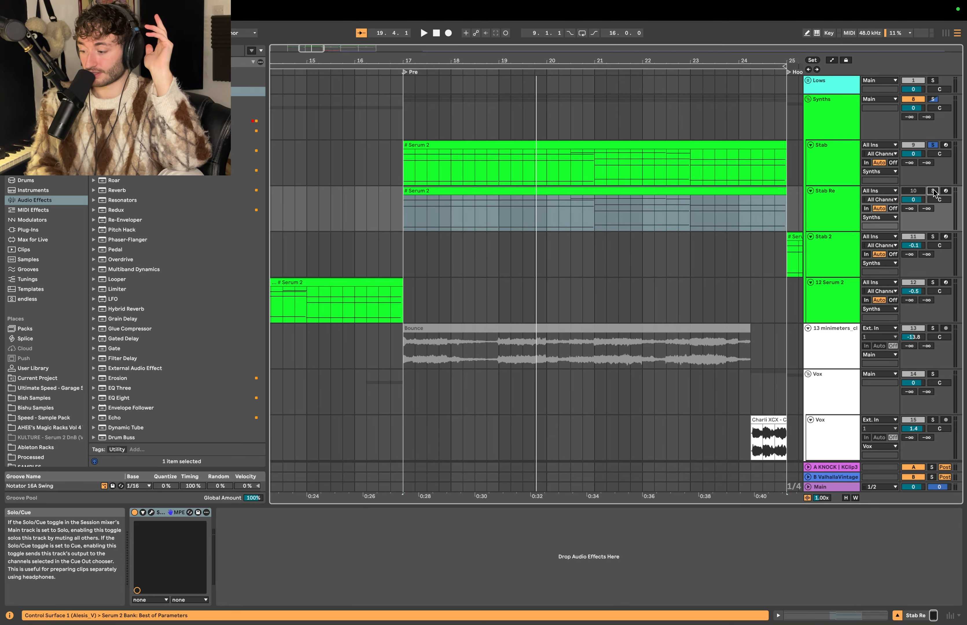
pyautogui.click(151, 513)
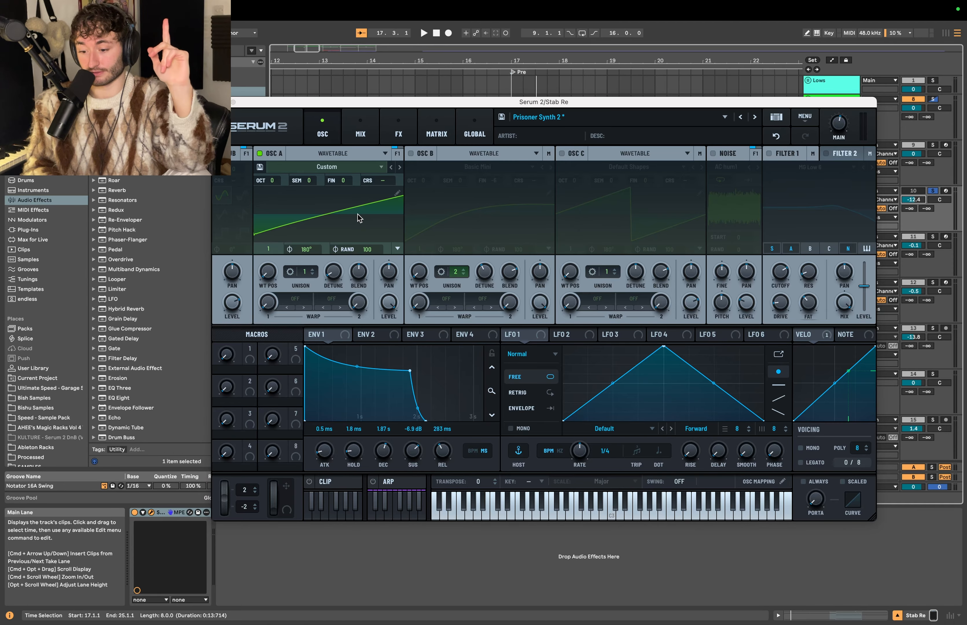
# Set oscillator A to 2 unison voices with a detune of 0.07 and audition the sound
pyautogui.click(312, 269)
pyautogui.moveTo(334, 272); pyautogui.dragTo(337, 250)
pyautogui.press('space')
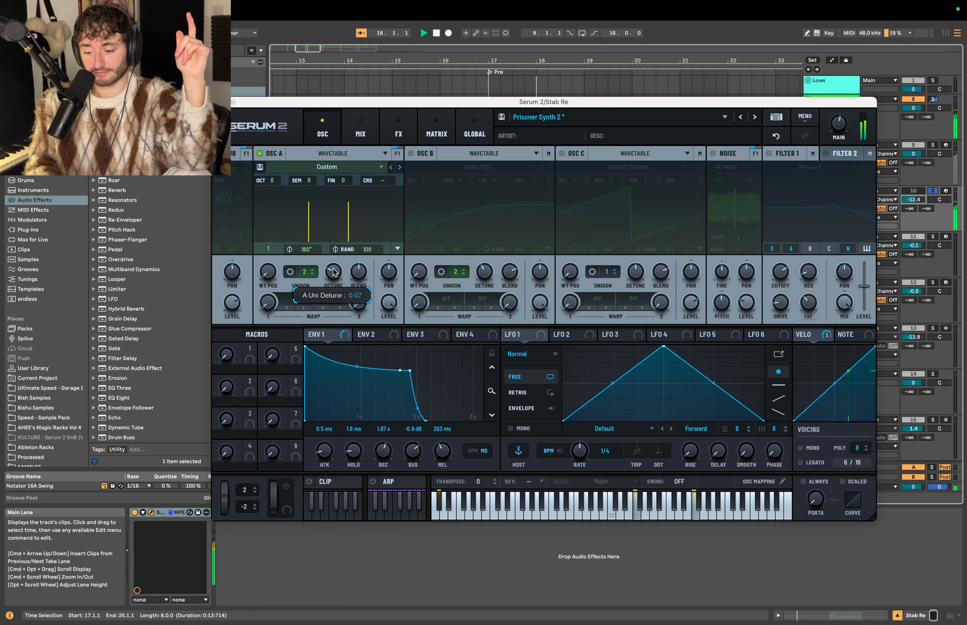
pyautogui.press('space')
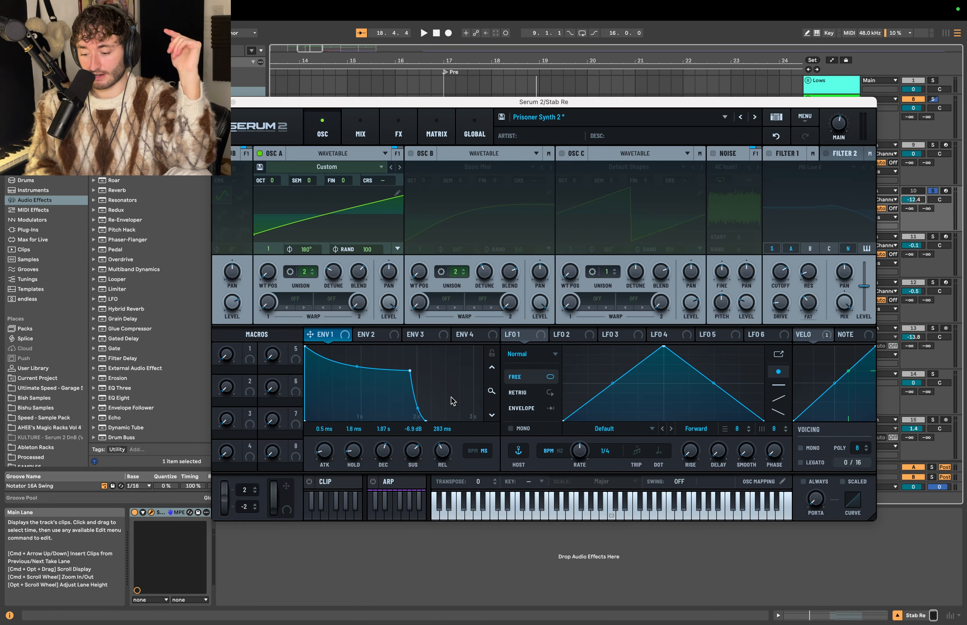
# Lower the Env 1 sustain to -∞ dB, set its release to about 297 ms and audition the stab
pyautogui.moveTo(414, 450); pyautogui.dragTo(400, 588)
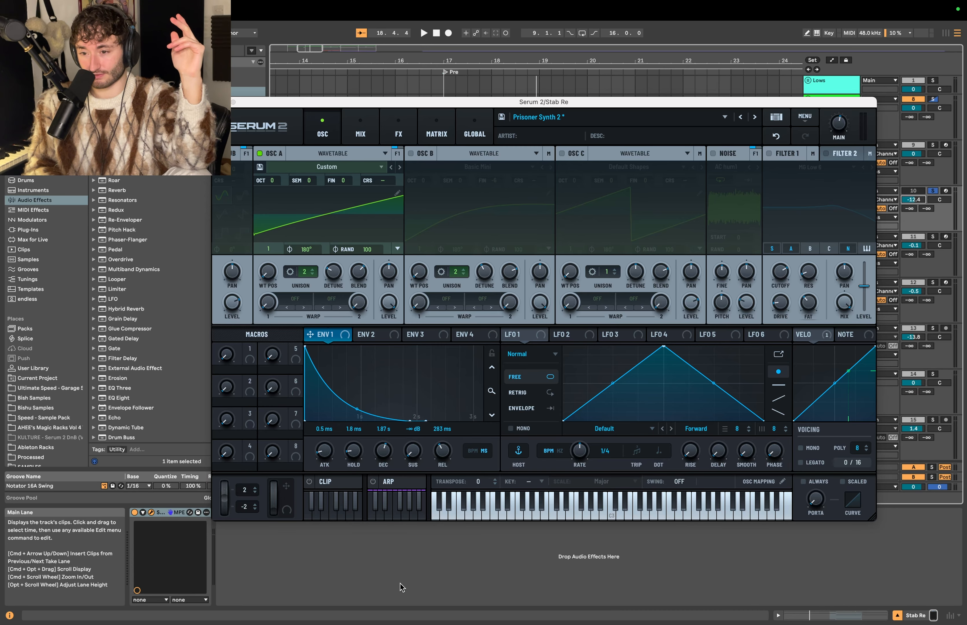
pyautogui.moveTo(441, 460); pyautogui.dragTo(443, 446)
pyautogui.press('space')
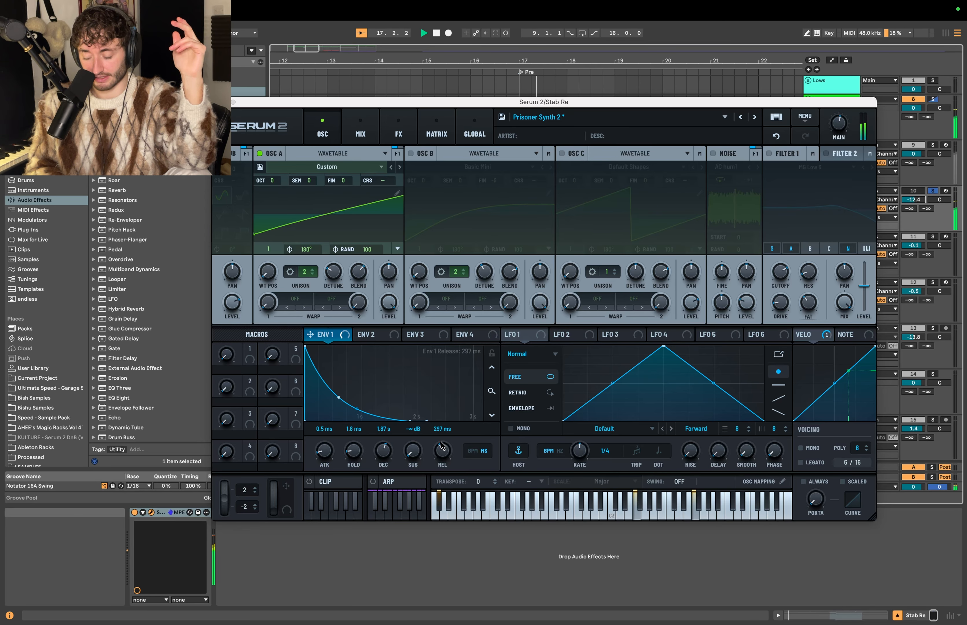
pyautogui.press('space')
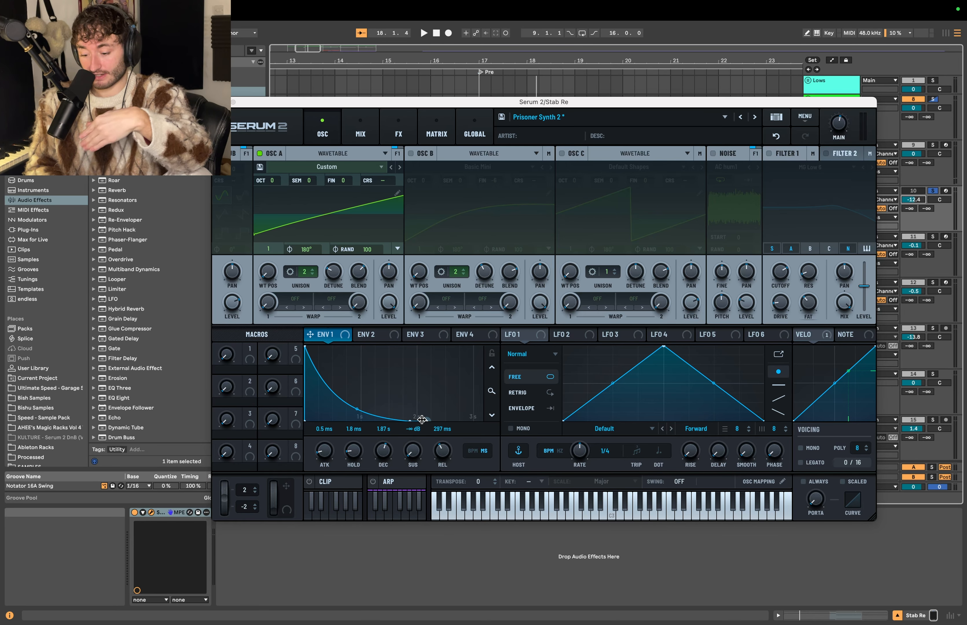
pyautogui.press('space')
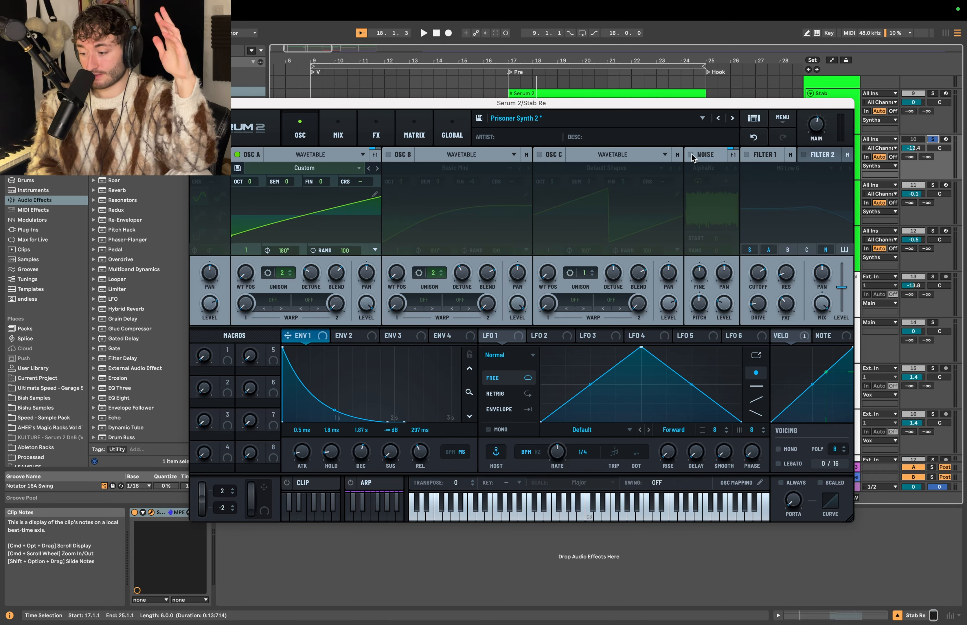
# Enable the noise oscillator with the AC hum1 sample and blend in its level at about 25% while auditioning
pyautogui.click(692, 155)
pyautogui.click(709, 168)
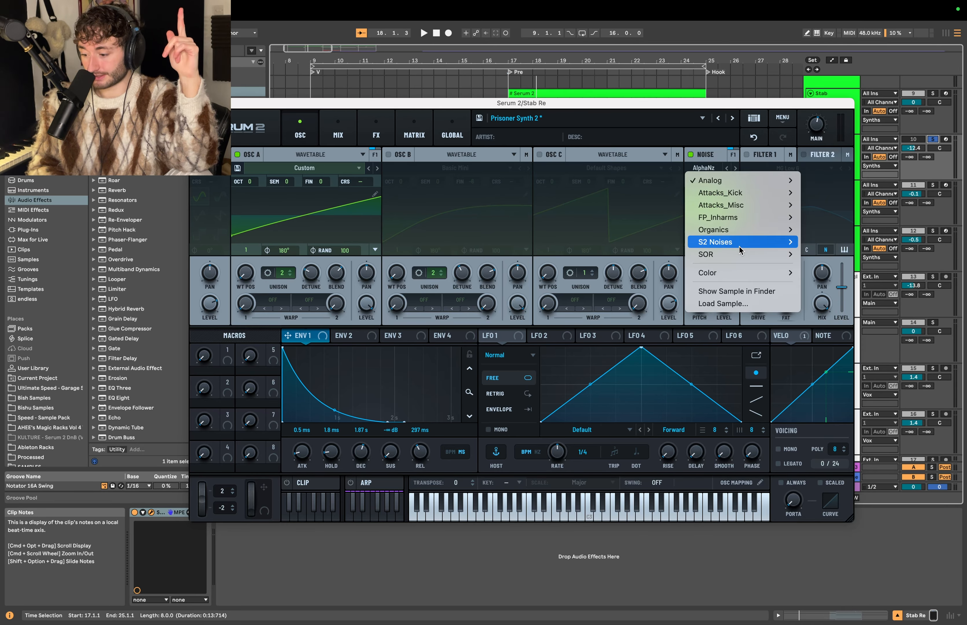
pyautogui.click(836, 234)
pyautogui.press('space')
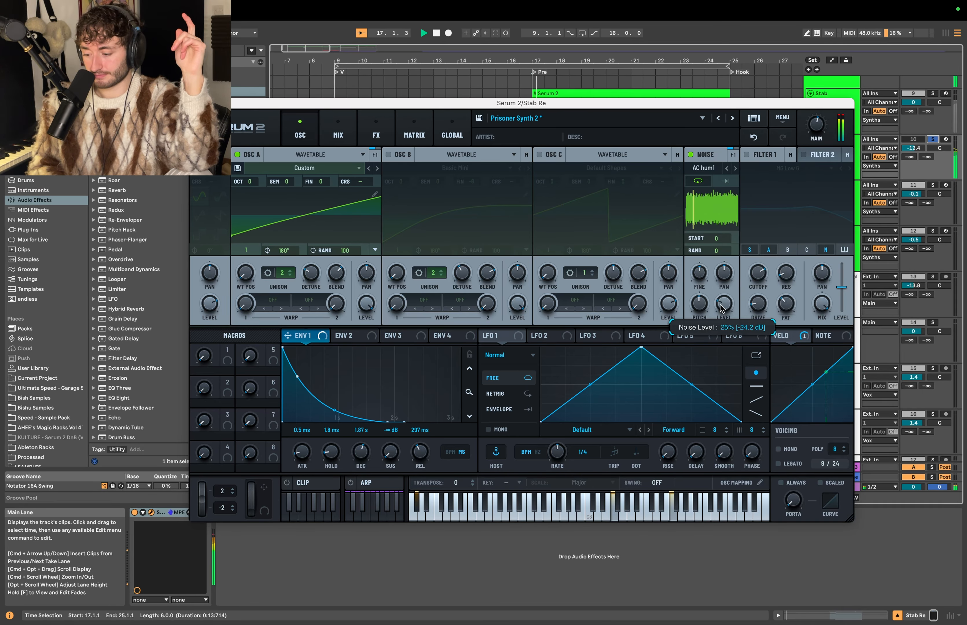
pyautogui.scroll(5, 723, 311)
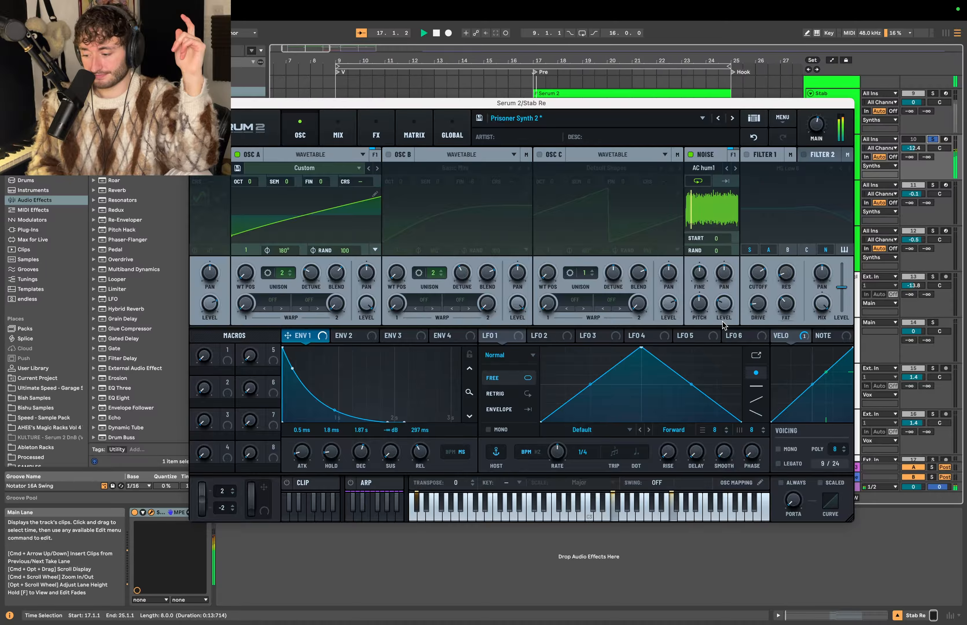
pyautogui.press('space')
# Enable Filter 1 with the MG Low 6 type, set its resonance to about 9% and audition the filtered stab
pyautogui.click(747, 154)
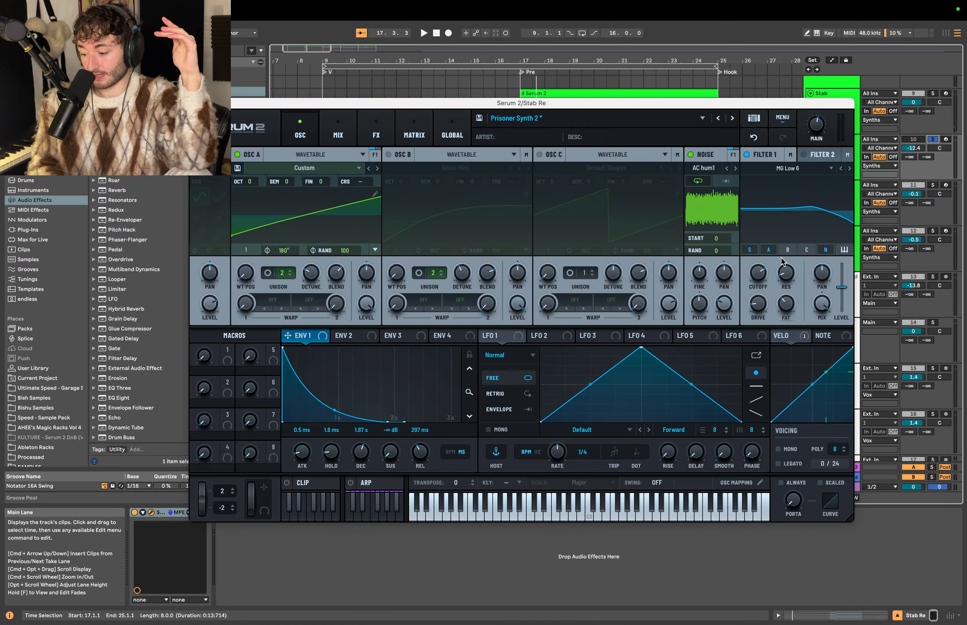
pyautogui.moveTo(757, 279)
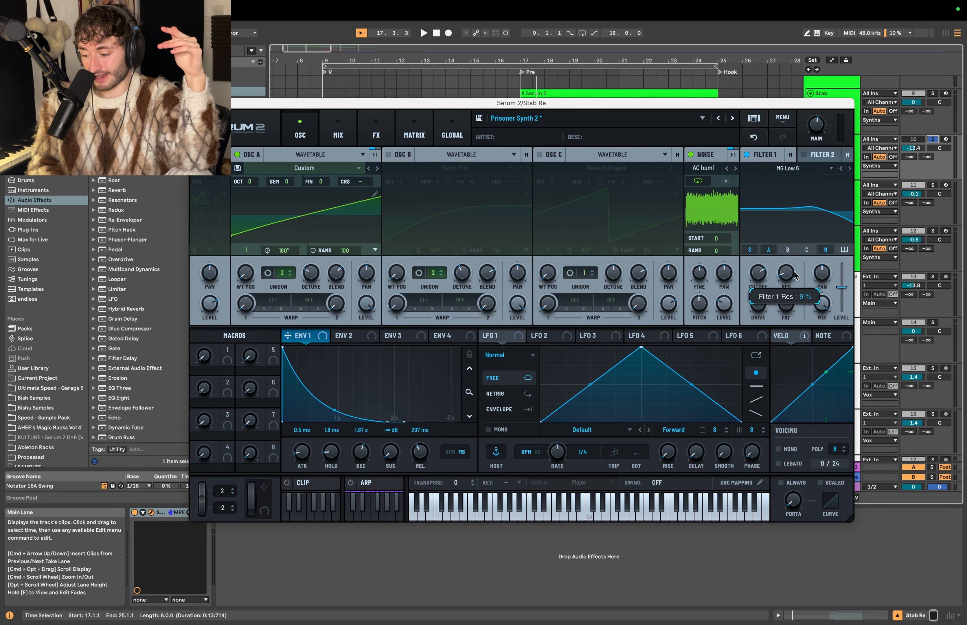
pyautogui.press('space')
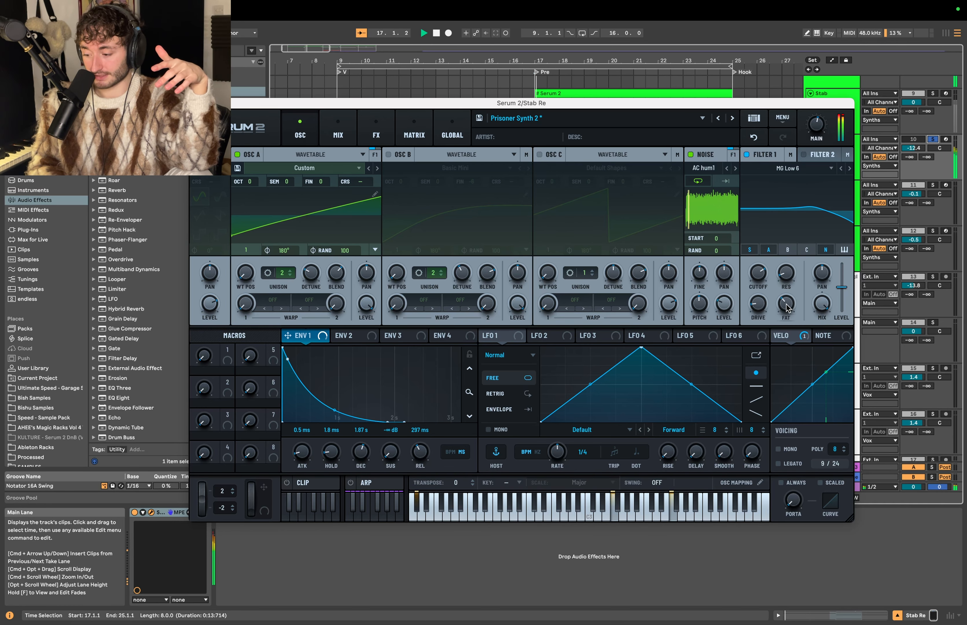
pyautogui.press('space')
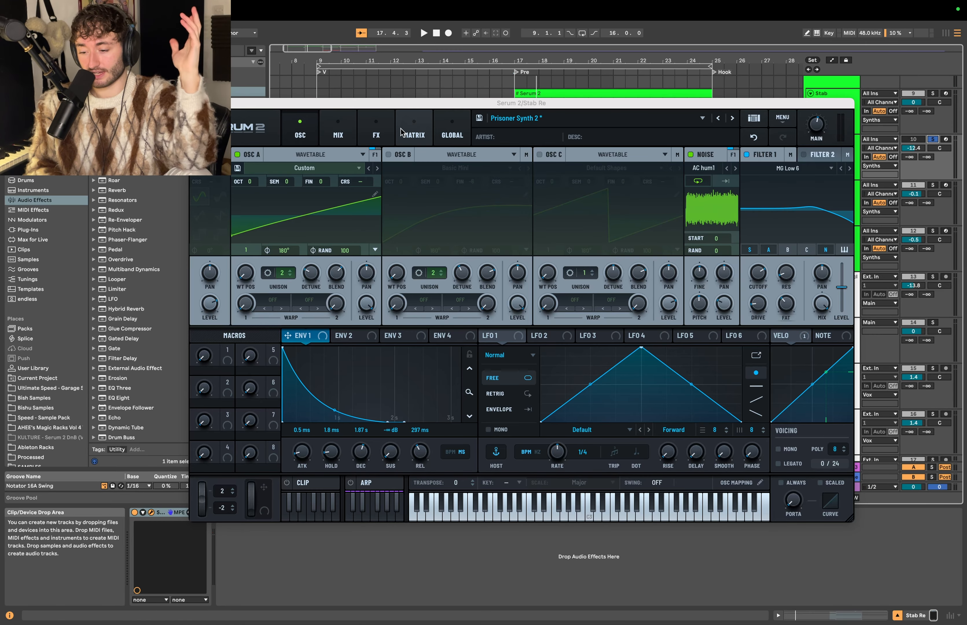
# Add a Distortion effect to the patch's effects rack and set its drive to about 25%
pyautogui.click(376, 132)
pyautogui.click(215, 178)
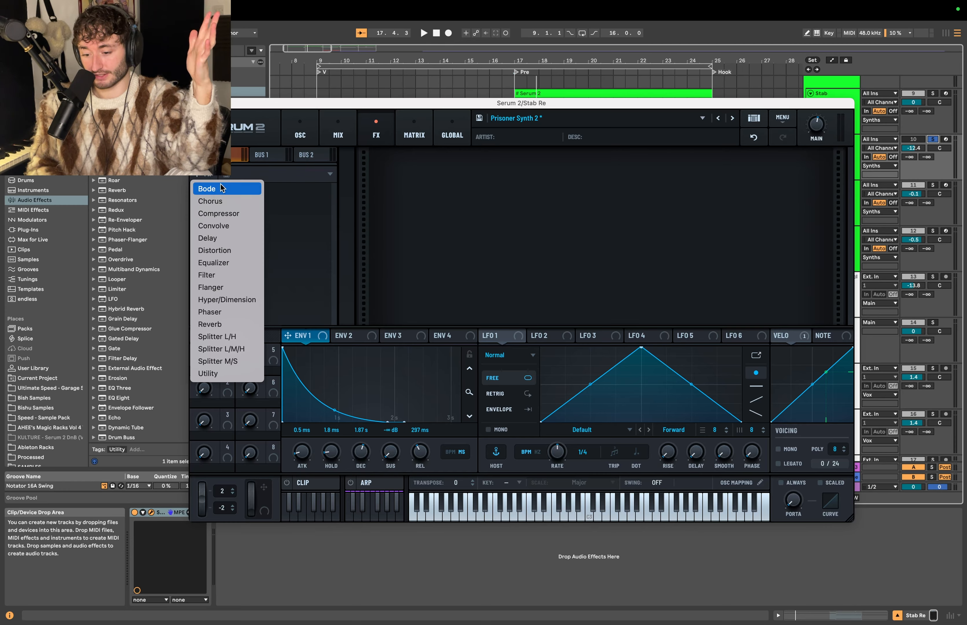
pyautogui.click(224, 251)
pyautogui.moveTo(715, 175); pyautogui.dragTo(716, 165)
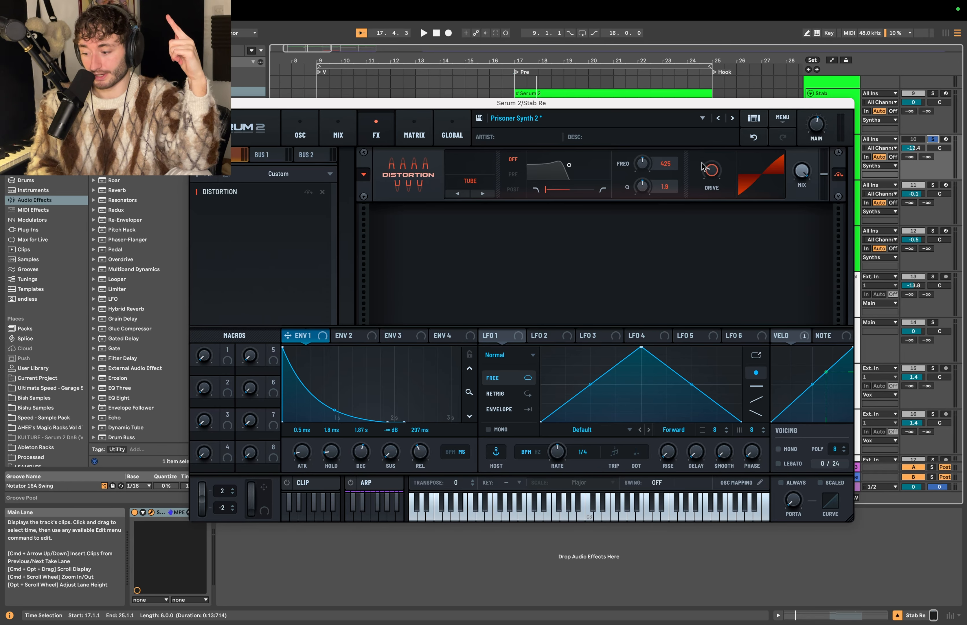
# Set the Distortion mix to about 54% and audition the distorted stab
pyautogui.press('space')
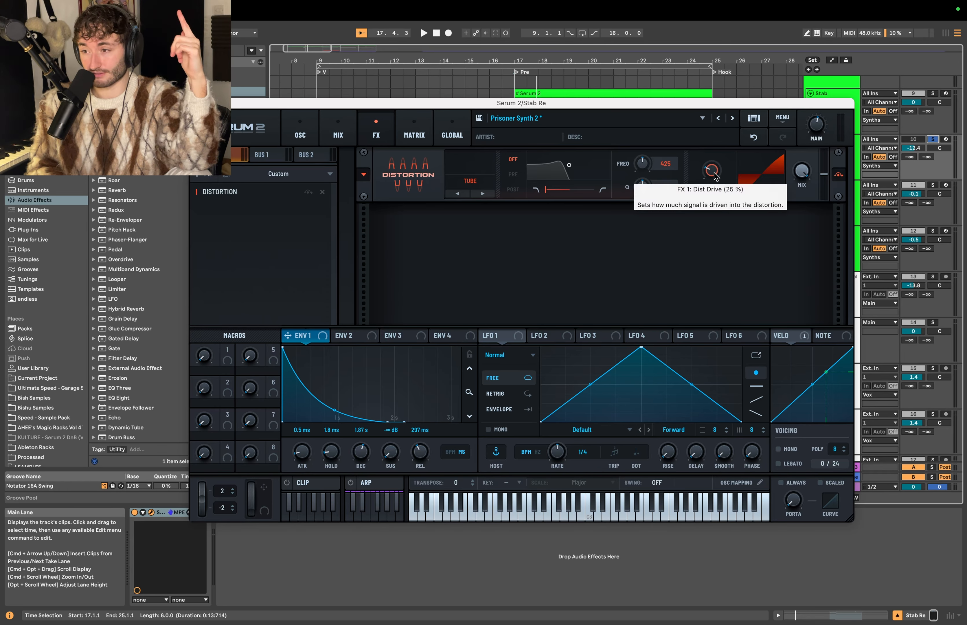
pyautogui.press('space')
pyautogui.moveTo(814, 177); pyautogui.dragTo(807, 235)
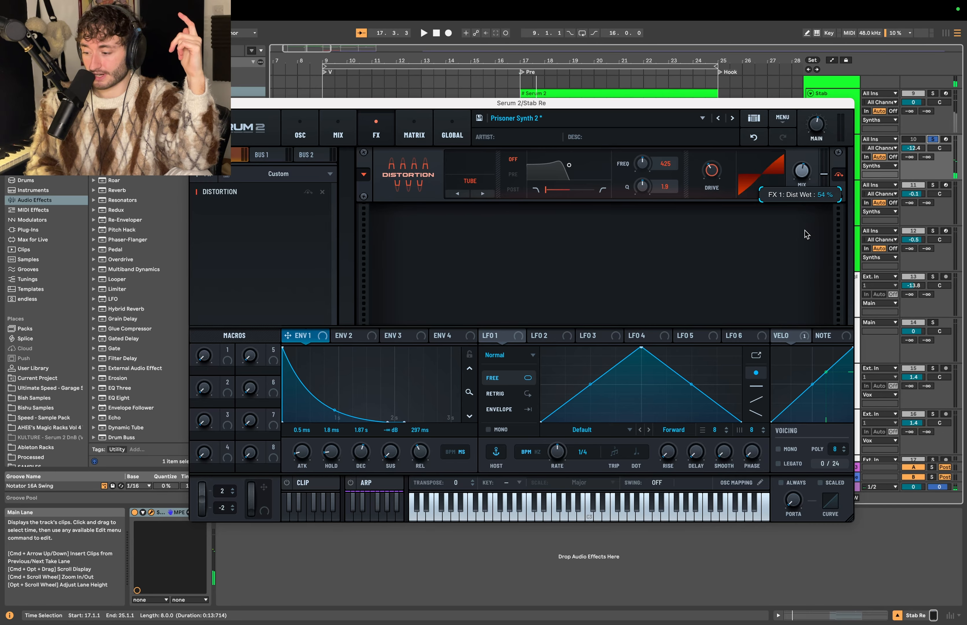
pyautogui.press('space')
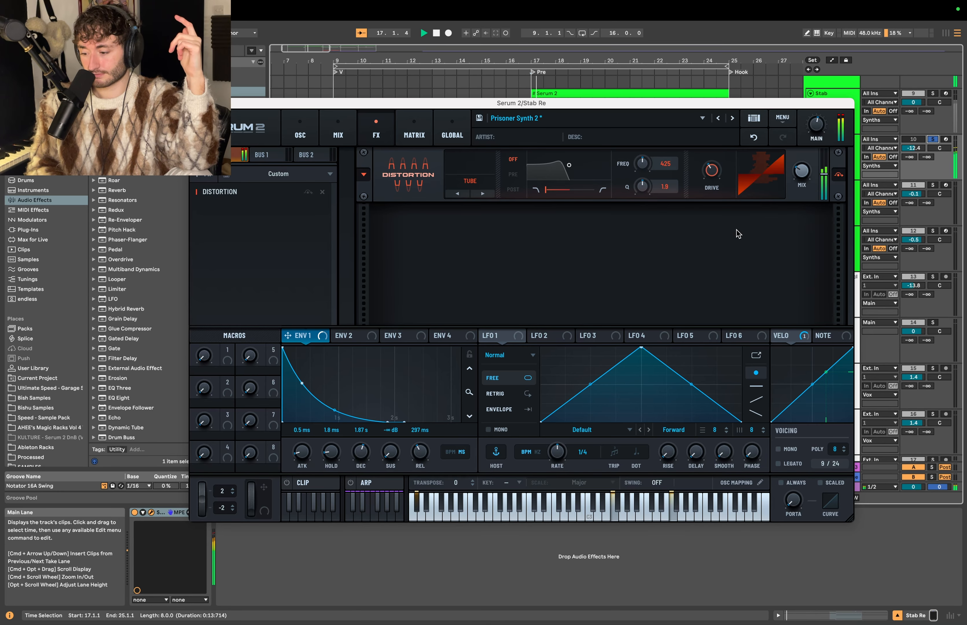
pyautogui.press('space')
pyautogui.press('space')
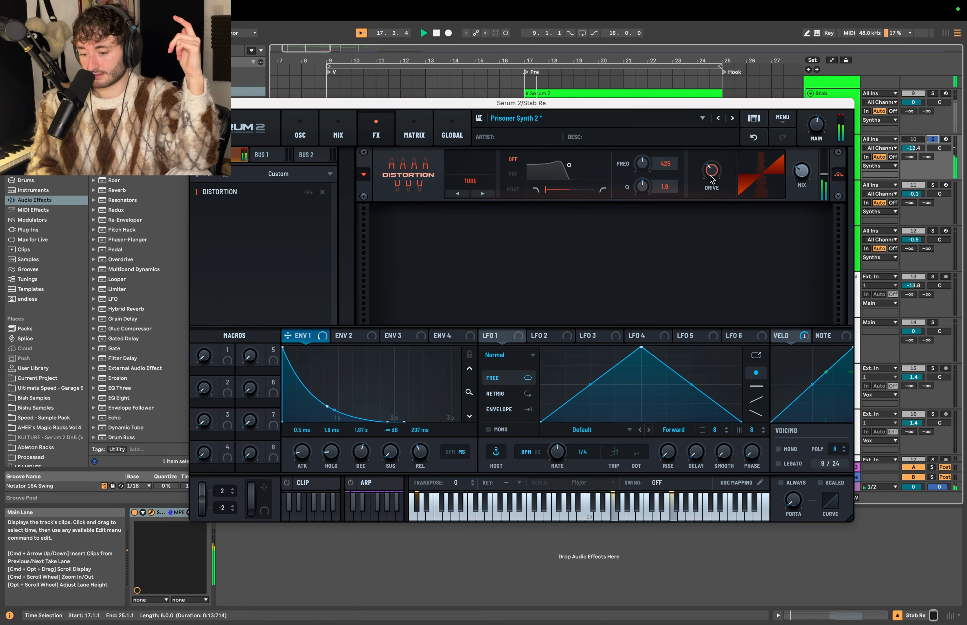
pyautogui.press('space')
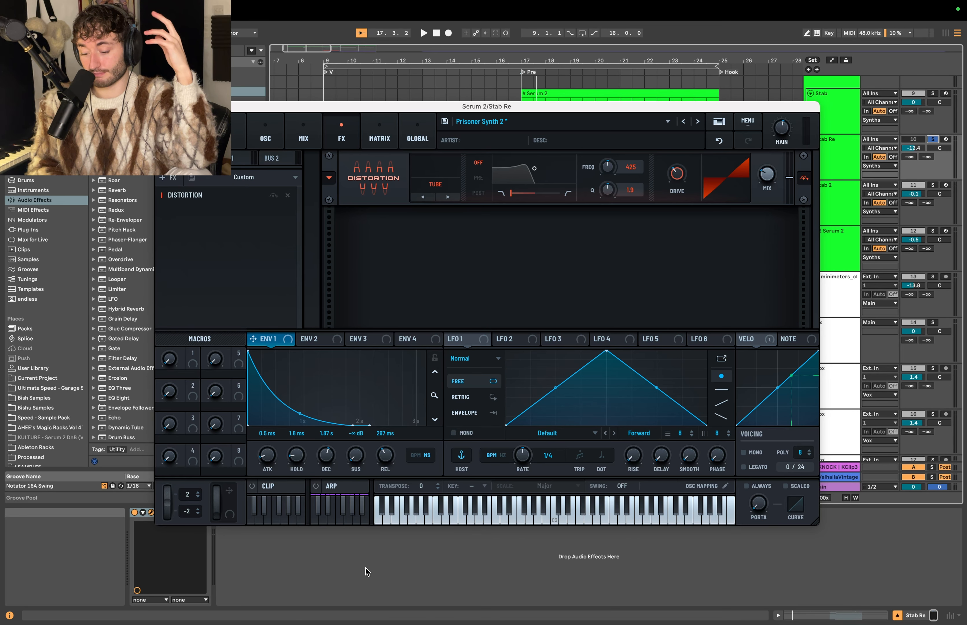
# Add a Chorus effect after the Distortion and lower its mix to about 12% while auditioning
pyautogui.click(190, 181)
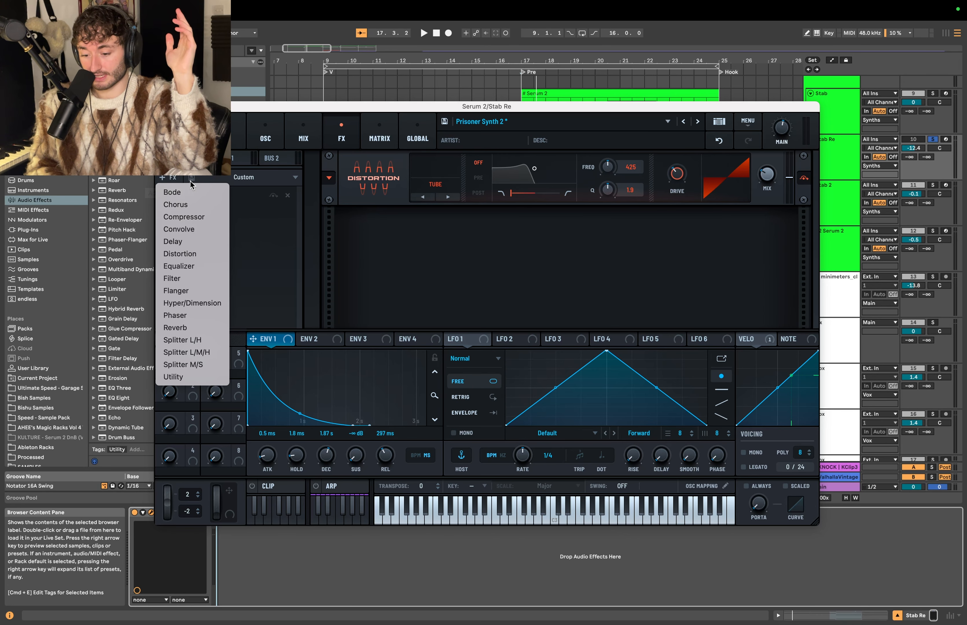
pyautogui.click(179, 204)
pyautogui.press('space')
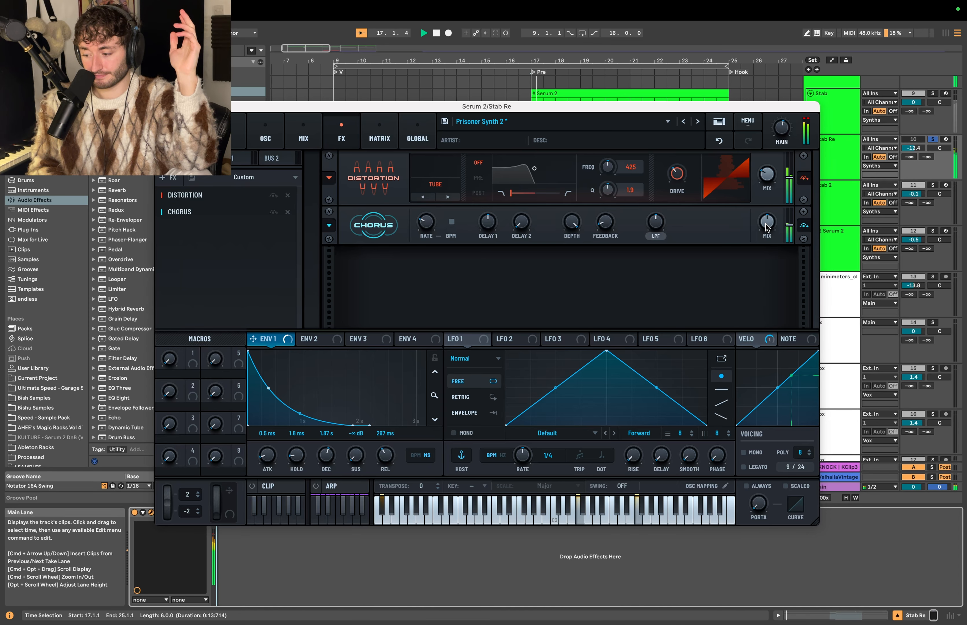
pyautogui.moveTo(766, 250); pyautogui.dragTo(764, 259)
pyautogui.press('space')
pyautogui.press('space')
pyautogui.moveTo(767, 220); pyautogui.dragTo(766, 229)
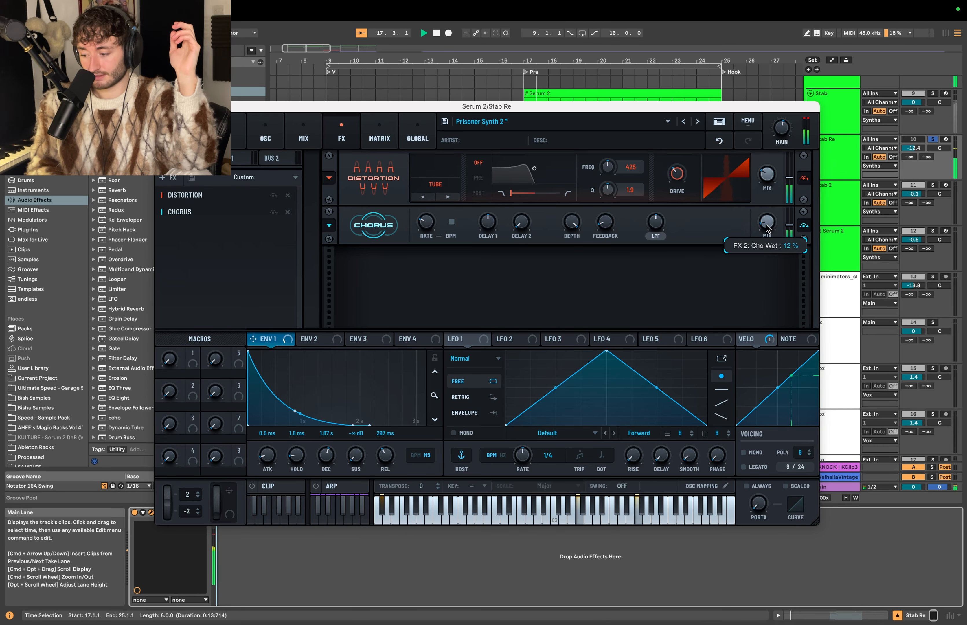
pyautogui.press('space')
# Add a Delay effect with its left time set to 1/16 and its right time to 1/32
pyautogui.click(172, 179)
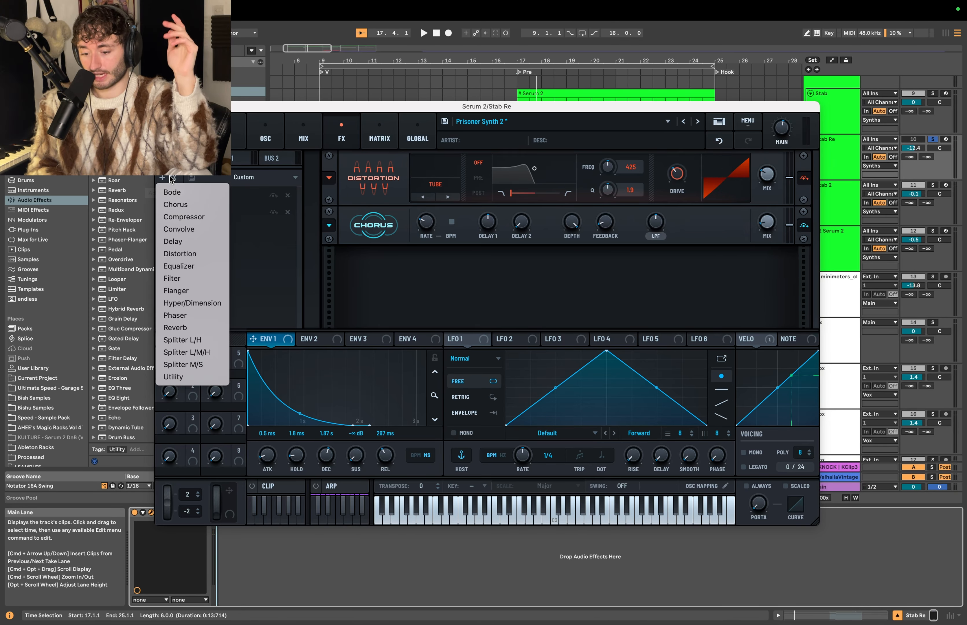
pyautogui.click(212, 241)
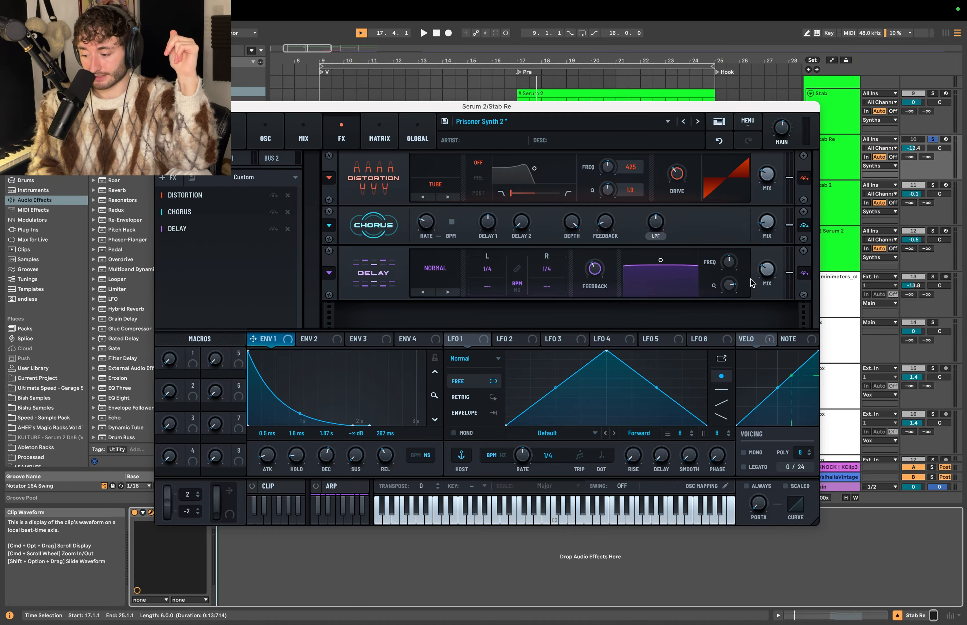
pyautogui.moveTo(492, 272); pyautogui.dragTo(488, 293)
pyautogui.moveTo(547, 270); pyautogui.dragTo(545, 298)
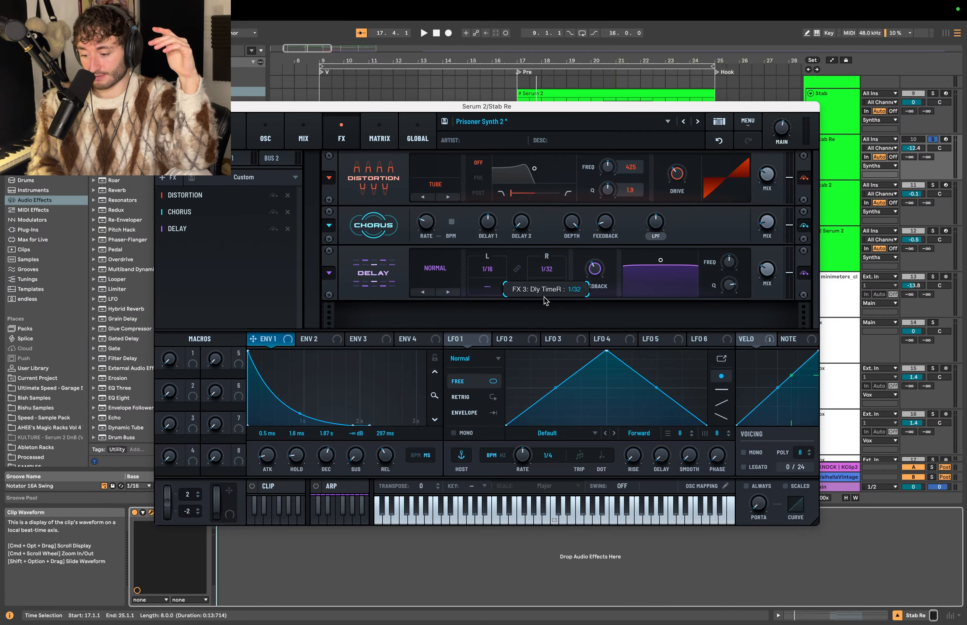
# Lower the Delay feedback and audition the stab while adjusting the delay mix
pyautogui.moveTo(595, 269); pyautogui.dragTo(591, 306)
pyautogui.press('space')
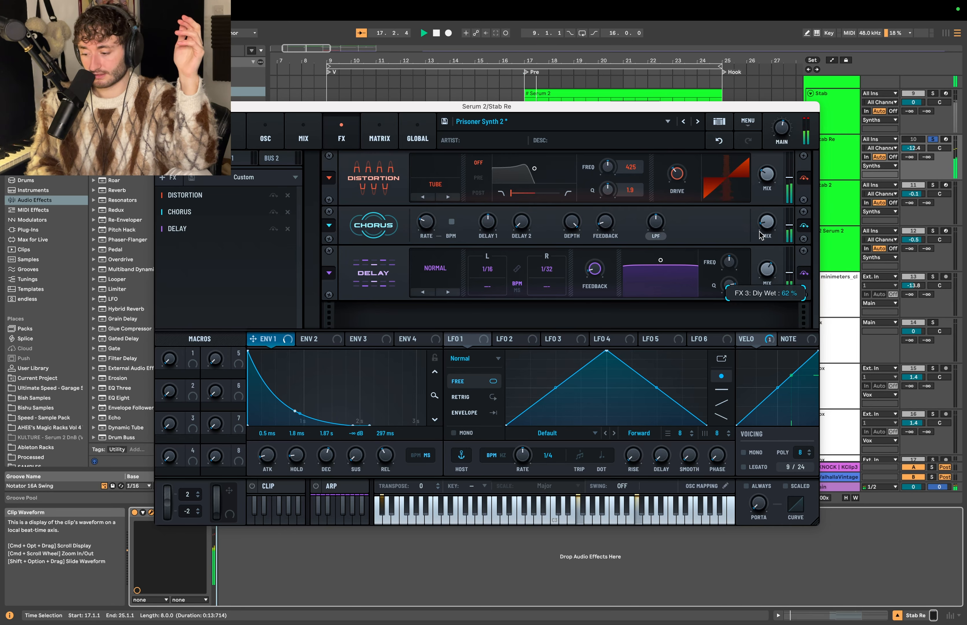
pyautogui.press('space')
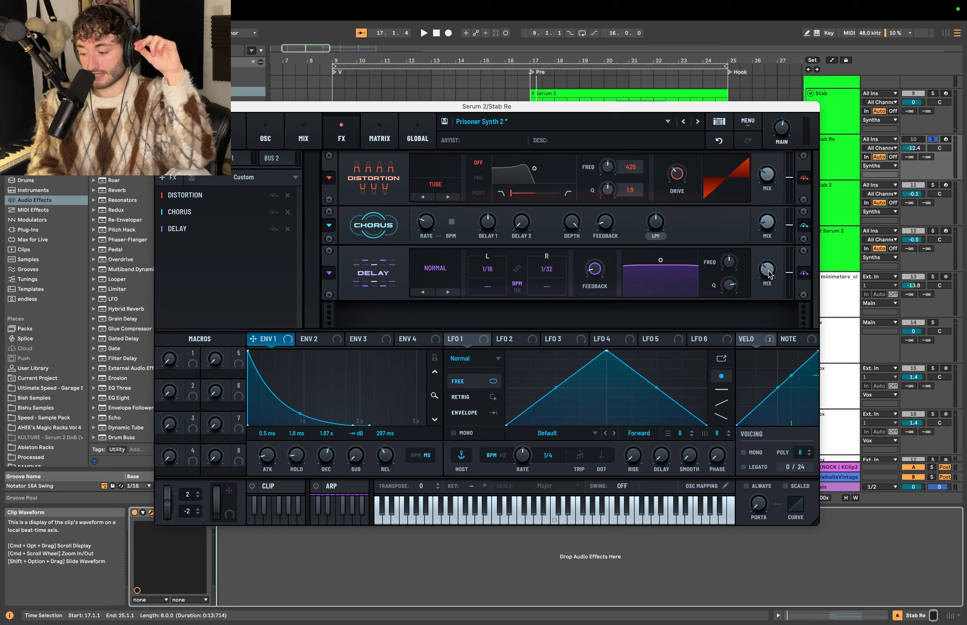
# Audition the delayed stab, add a Hall Reverb after the Delay, and adjust its mix while listening
pyautogui.press('space')
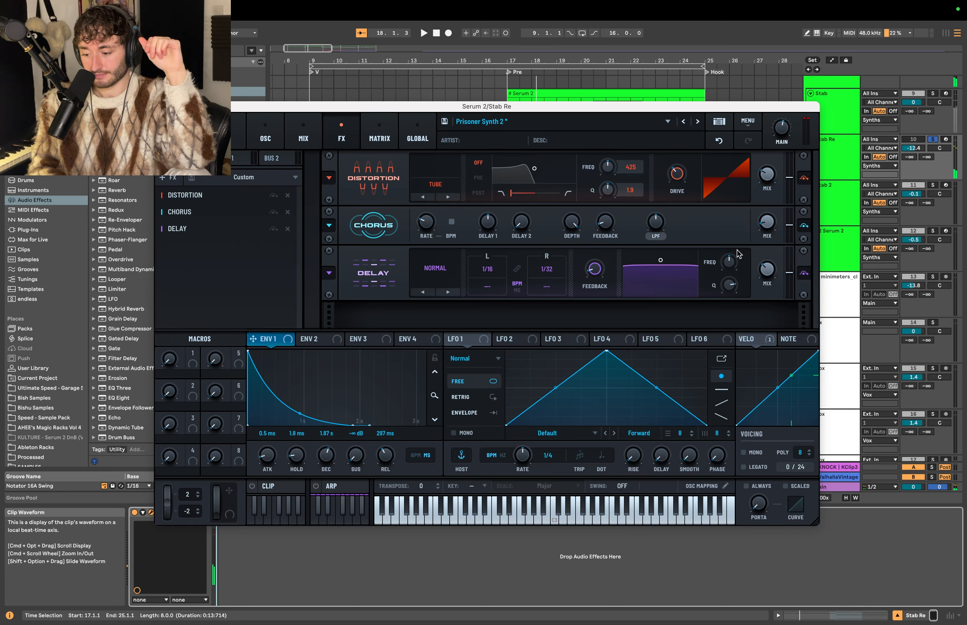
pyautogui.press('space')
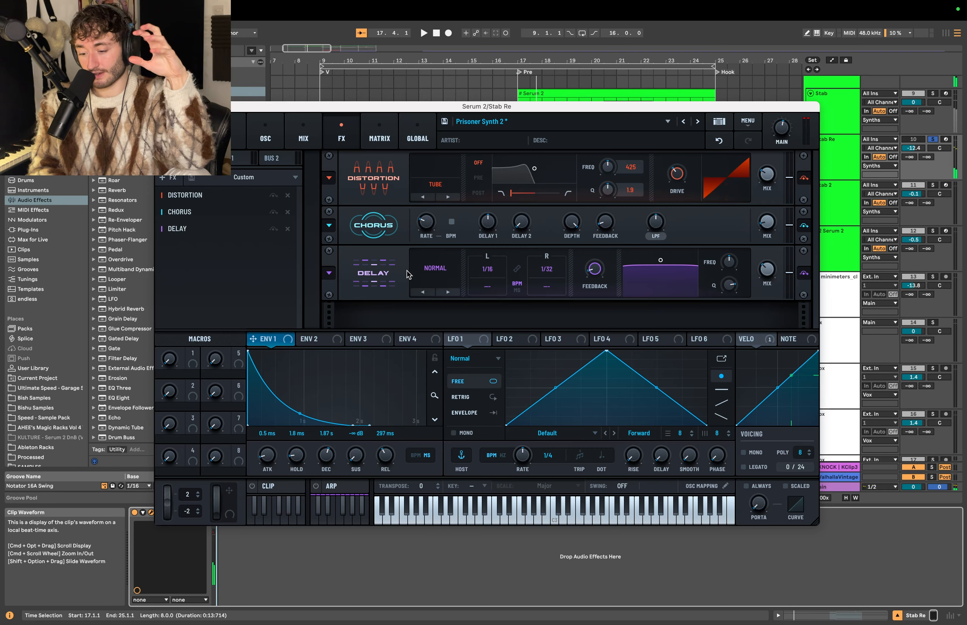
pyautogui.click(174, 179)
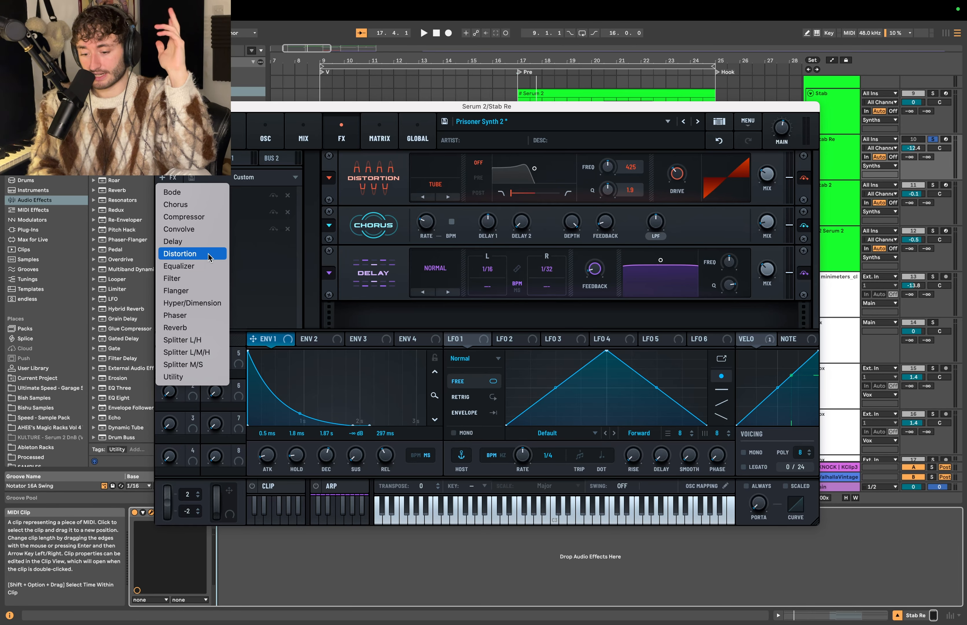
pyautogui.click(191, 328)
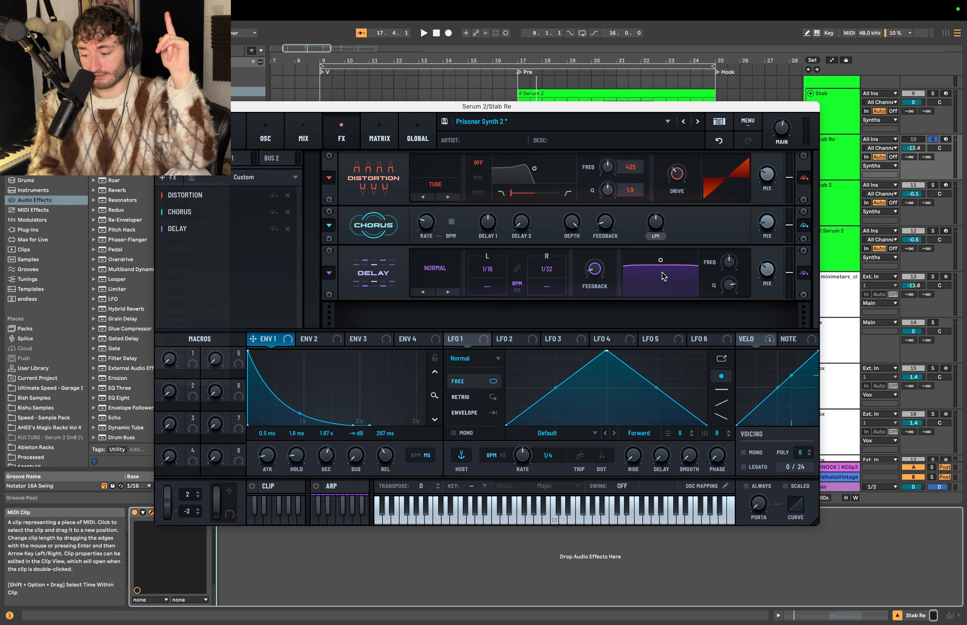
pyautogui.click(435, 296)
pyautogui.click(439, 331)
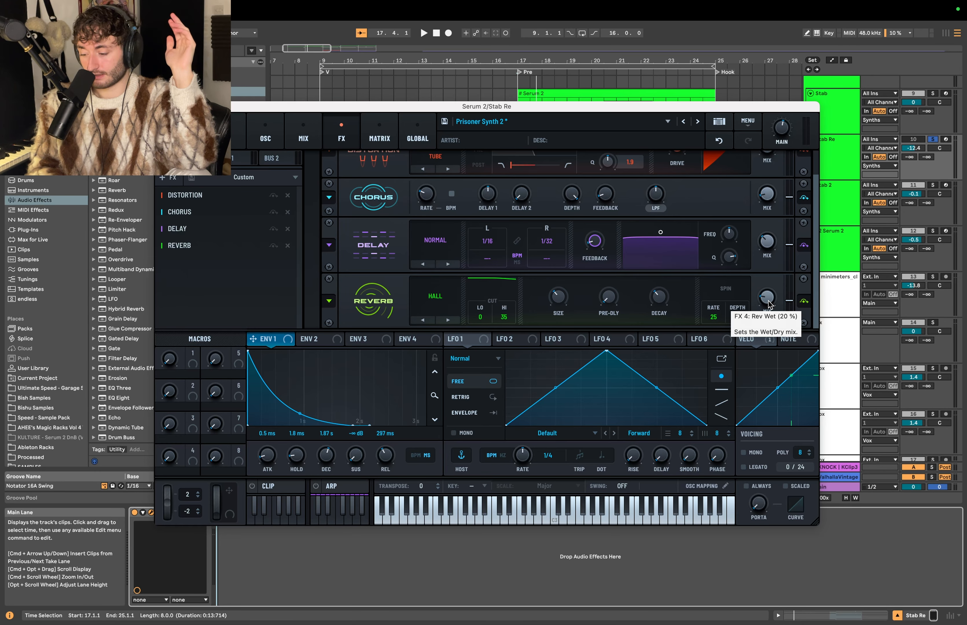
pyautogui.moveTo(767, 301); pyautogui.dragTo(768, 294)
pyautogui.press('space')
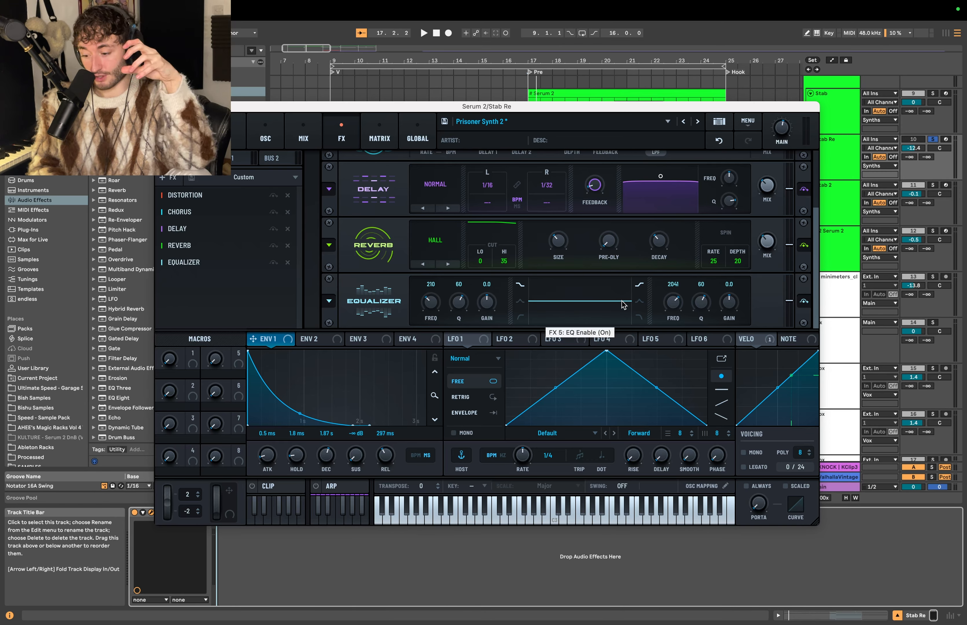
# Add an Equalizer after the Reverb and set its high-band frequency to 14663 Hz
pyautogui.moveTo(671, 300)
pyautogui.mouseDown()
pyautogui.moveTo(673, 312)
pyautogui.moveTo(672, 302)
pyautogui.mouseUp()
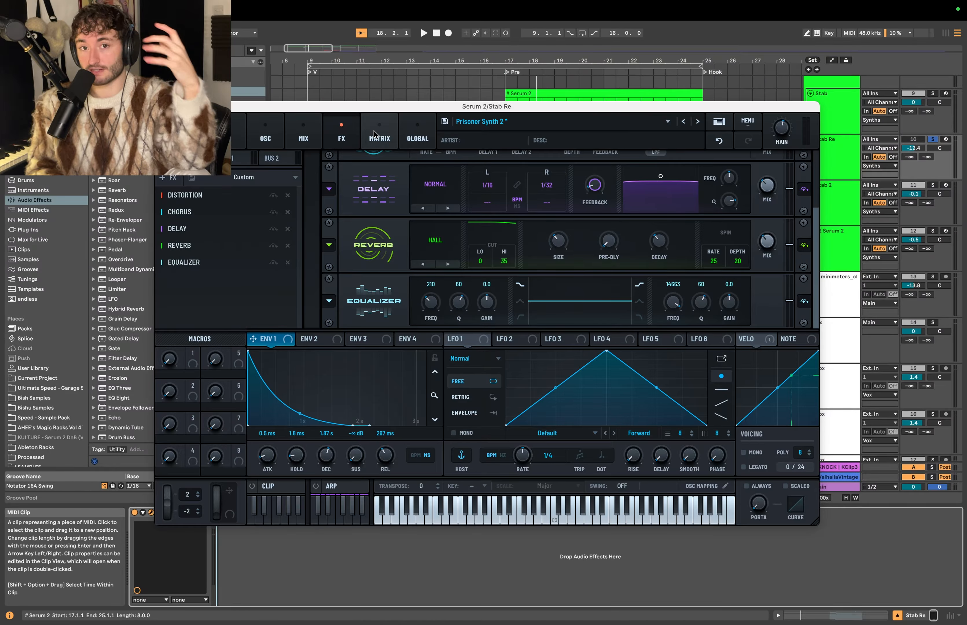
# Shape Envelope 2 with an attack of 0.8 ms, a decay of 310 ms and a release of 12 ms
pyautogui.click(385, 136)
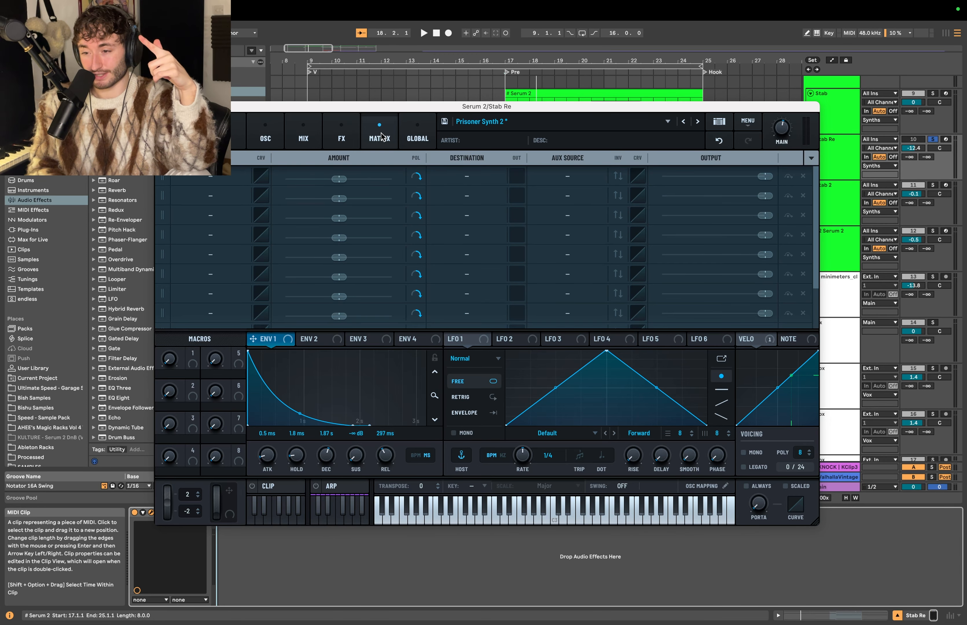
pyautogui.click(364, 340)
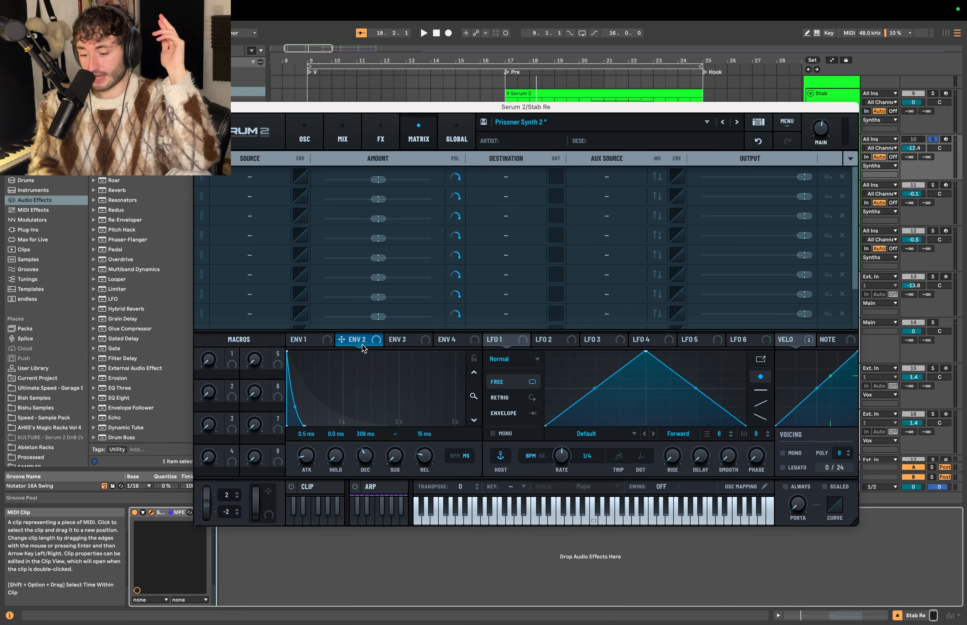
pyautogui.moveTo(309, 460); pyautogui.dragTo(309, 457)
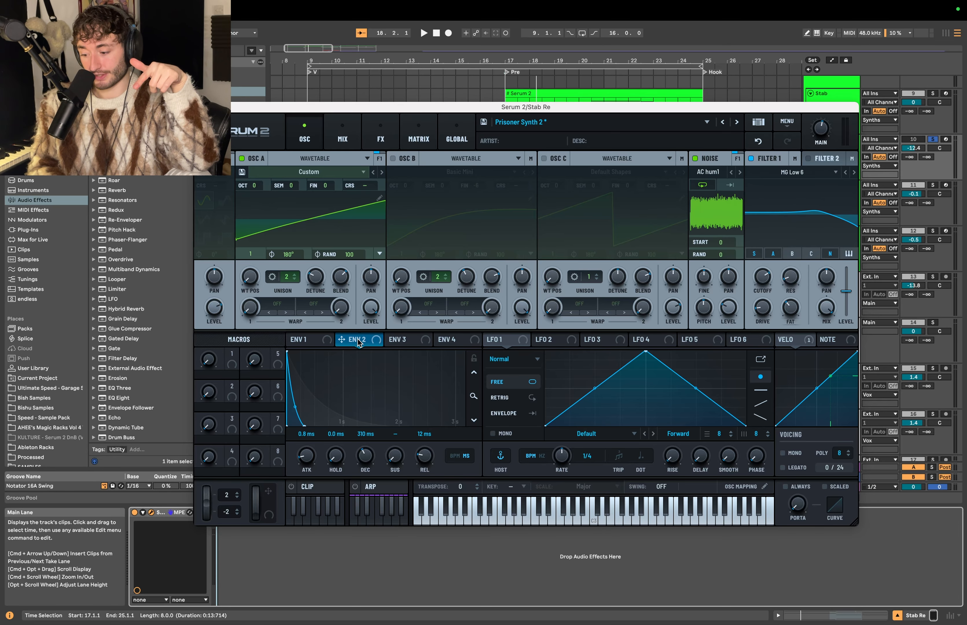
# Assign Envelope 2 to the Filter 1 cutoff and audition the stab
pyautogui.moveTo(687, 276); pyautogui.dragTo(754, 274)
pyautogui.press('space')
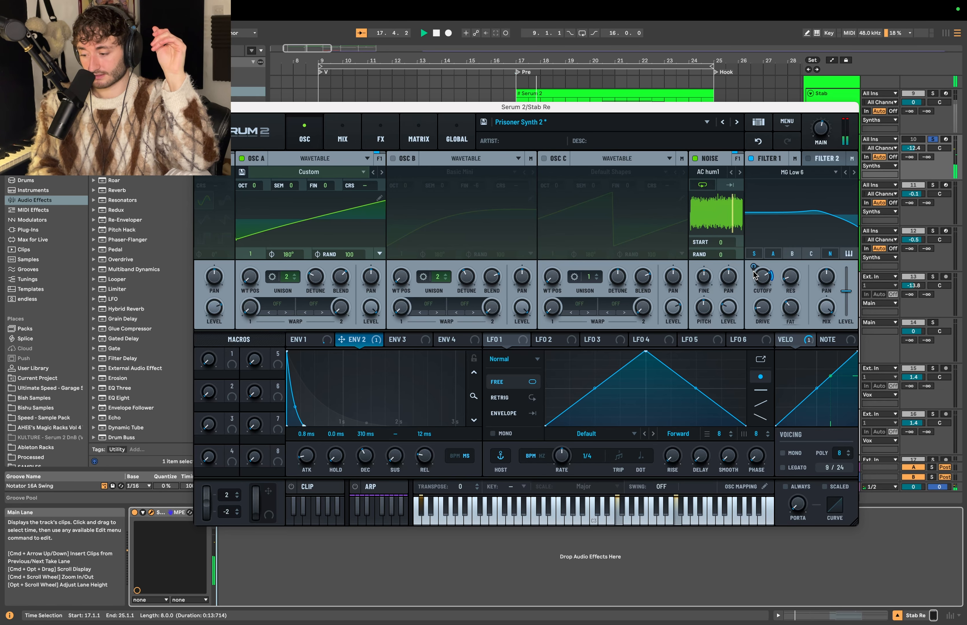
pyautogui.press('space')
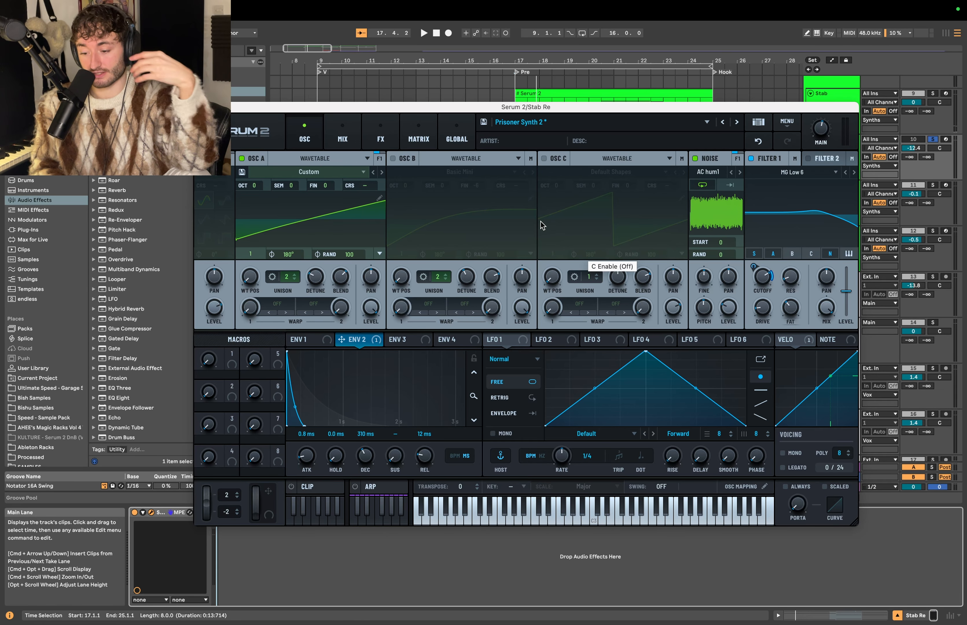
# Compare Envelopes 2 and 3 and set Envelope 3's decay to 398 ms
pyautogui.click(410, 343)
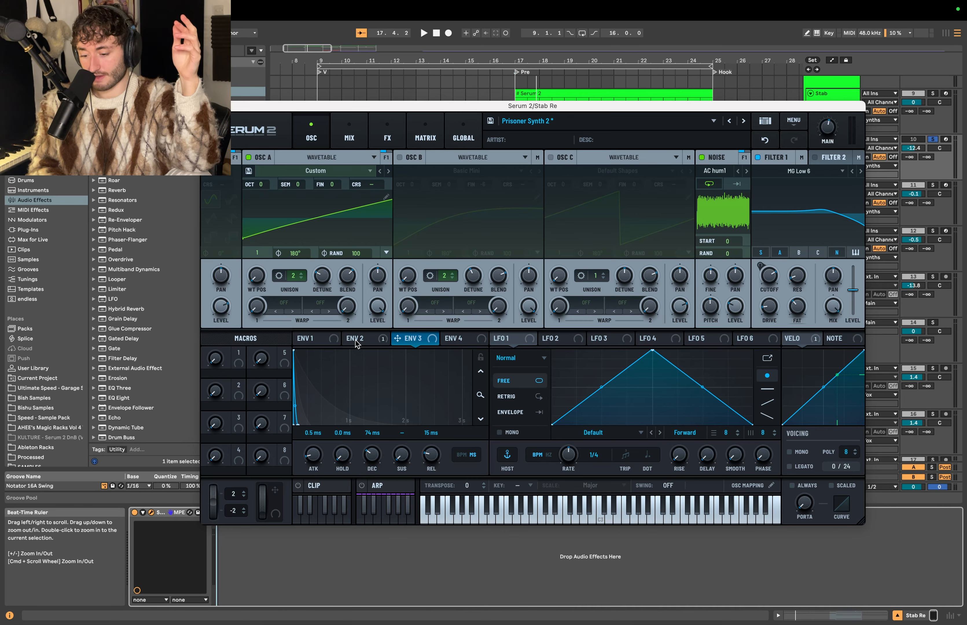
pyautogui.click(368, 341)
pyautogui.click(405, 340)
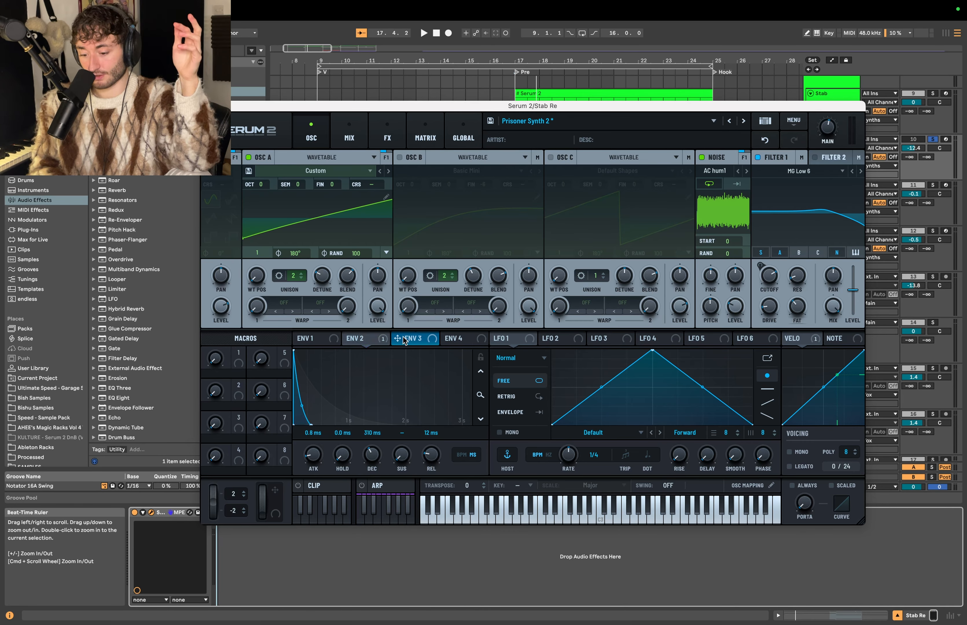
pyautogui.click(371, 343)
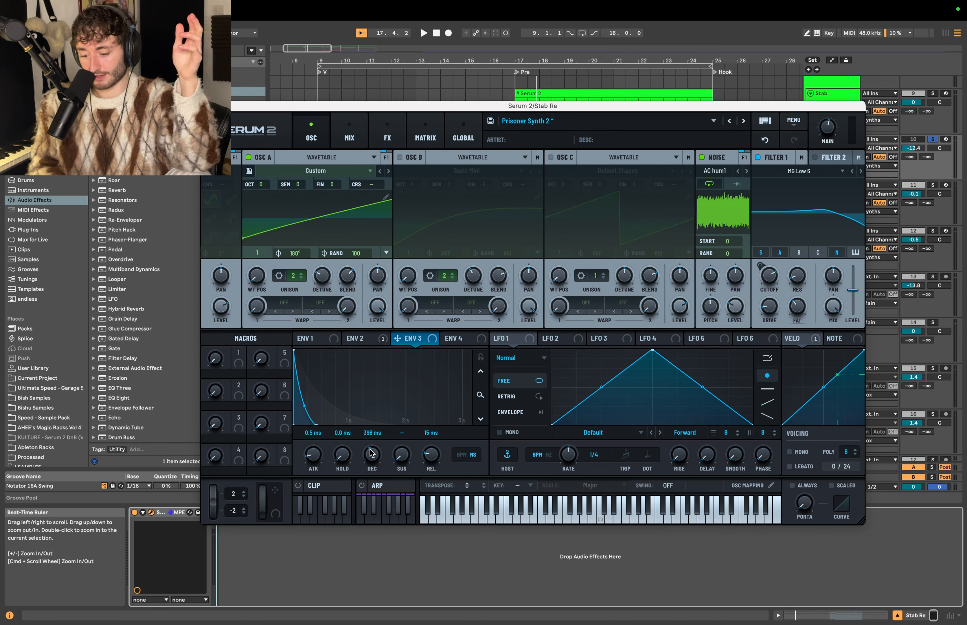
# Assign Envelope 3 to the Equalizer's high-band gain and audition the stab
pyautogui.click(387, 134)
pyautogui.scroll(-5, 703, 285)
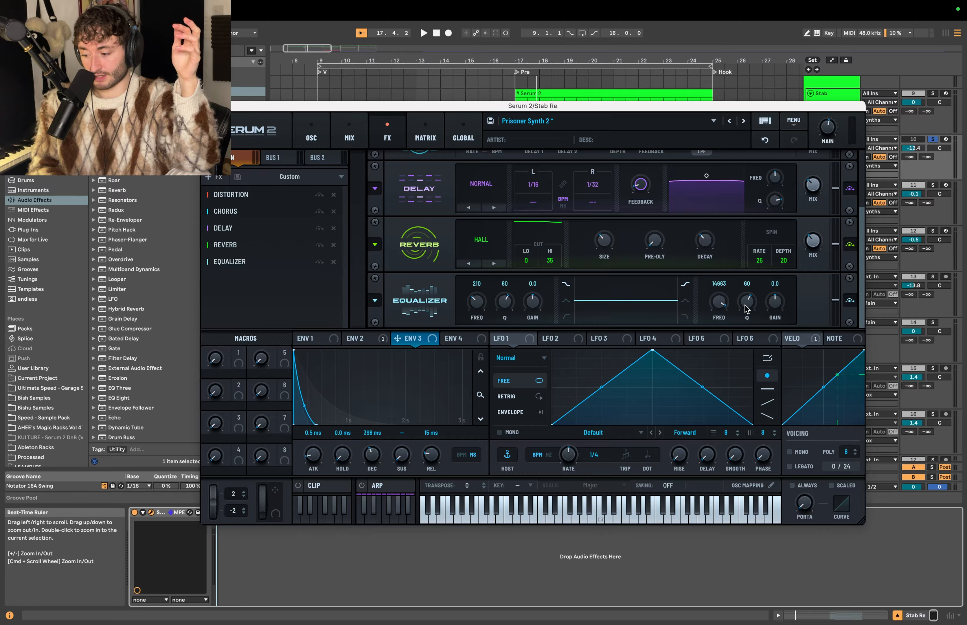
pyautogui.moveTo(439, 334); pyautogui.dragTo(763, 277)
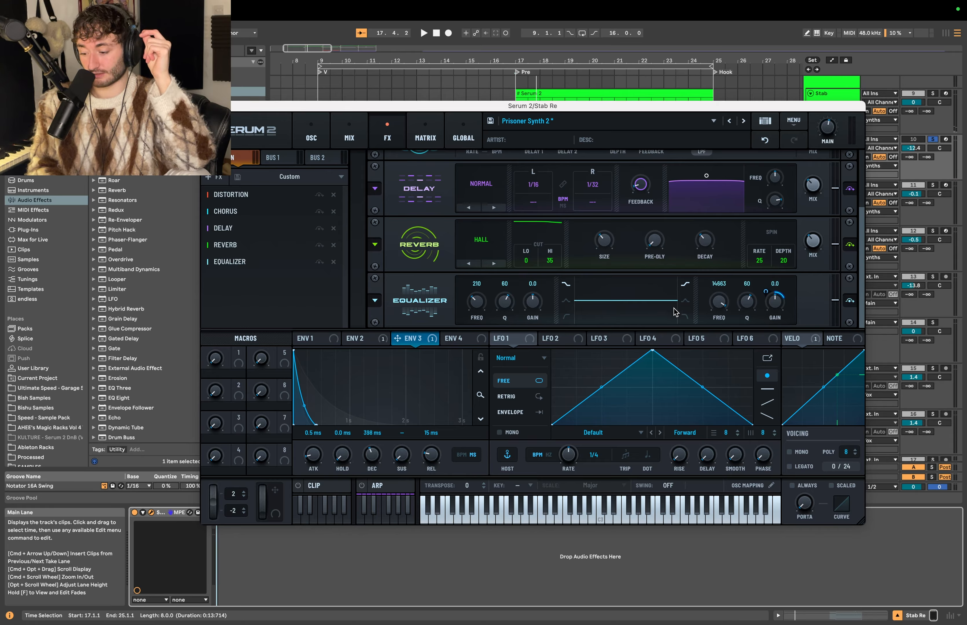
pyautogui.press('space')
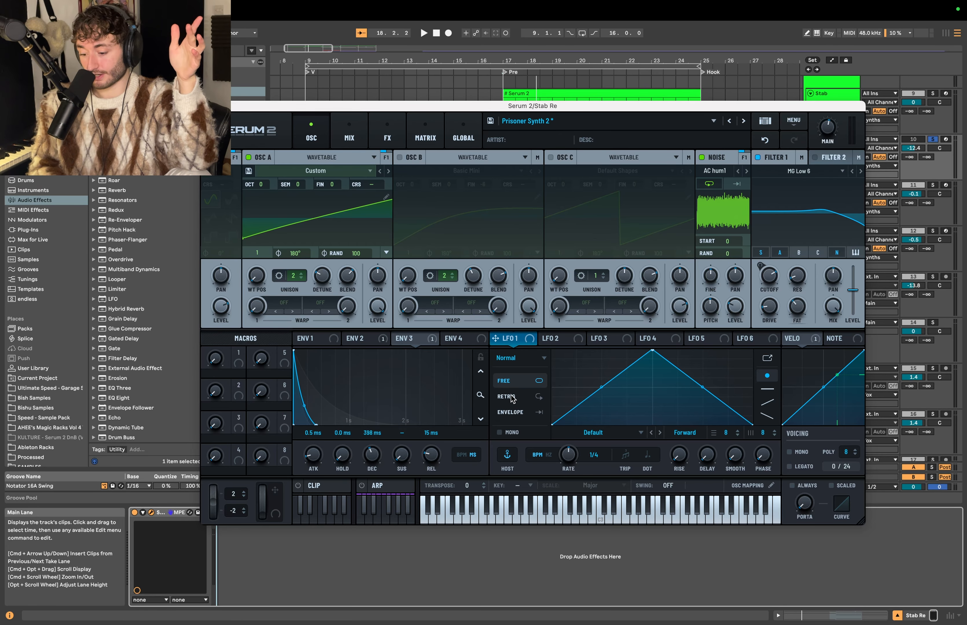
# Set LFO 1 to Retrig with a 1/8 rate and assign it to Oscillator A's wavetable position
pyautogui.click(513, 398)
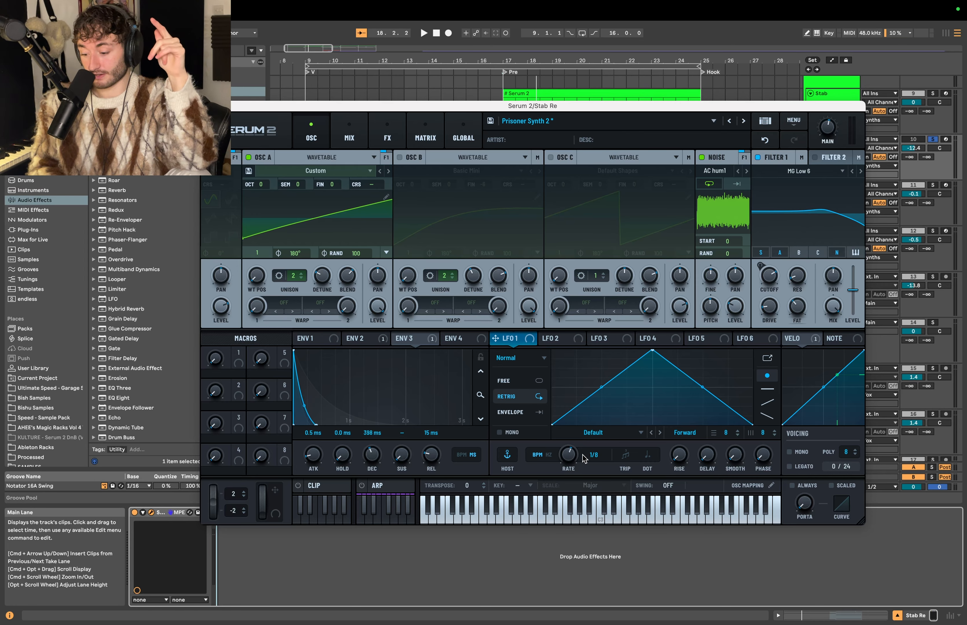
pyautogui.click(463, 339)
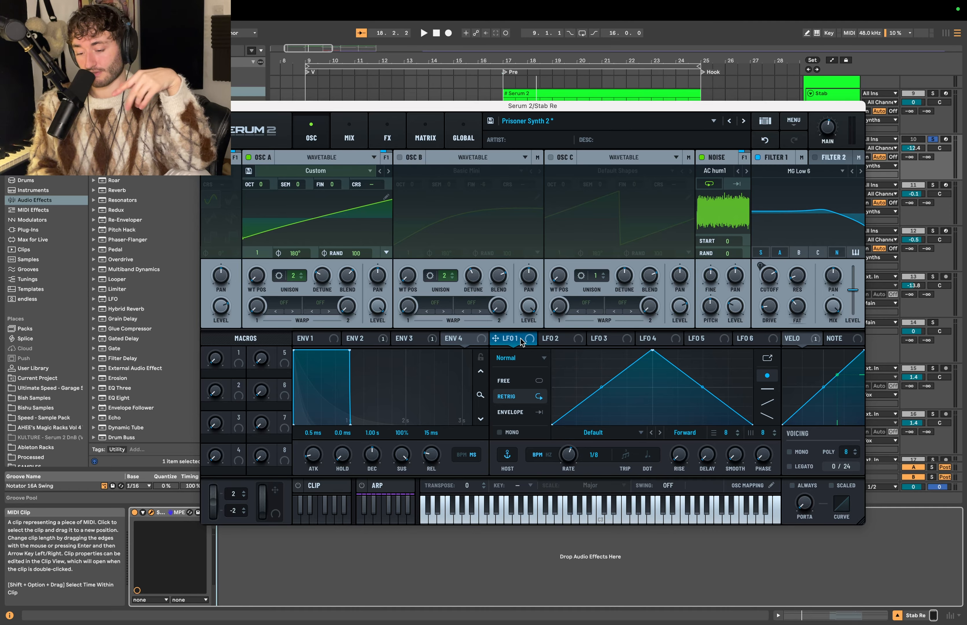
pyautogui.moveTo(522, 342); pyautogui.dragTo(256, 278)
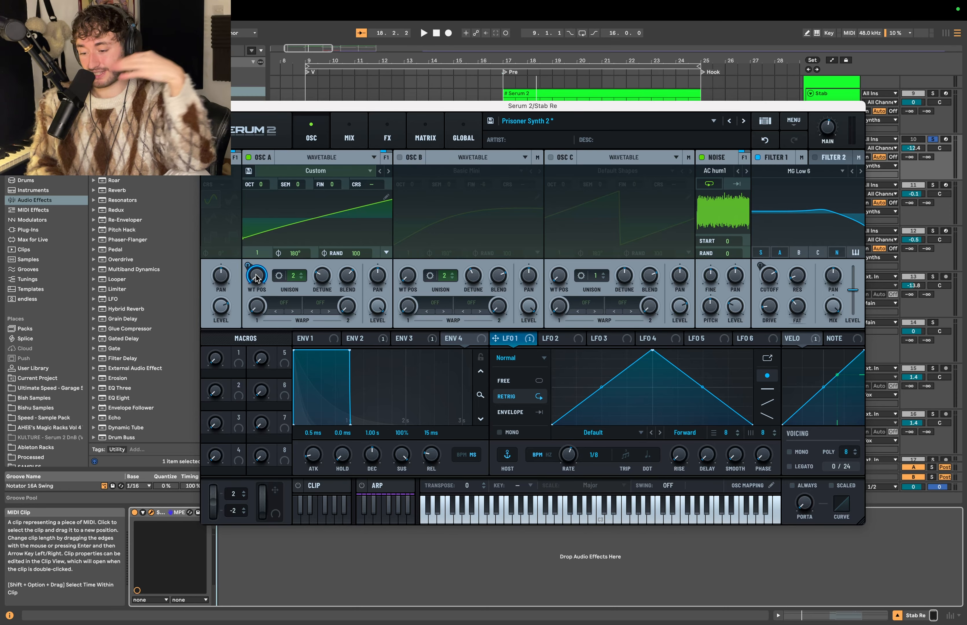
# Audition the stab with LFO 1 modulating Oscillator A's wavetable position
pyautogui.press('space')
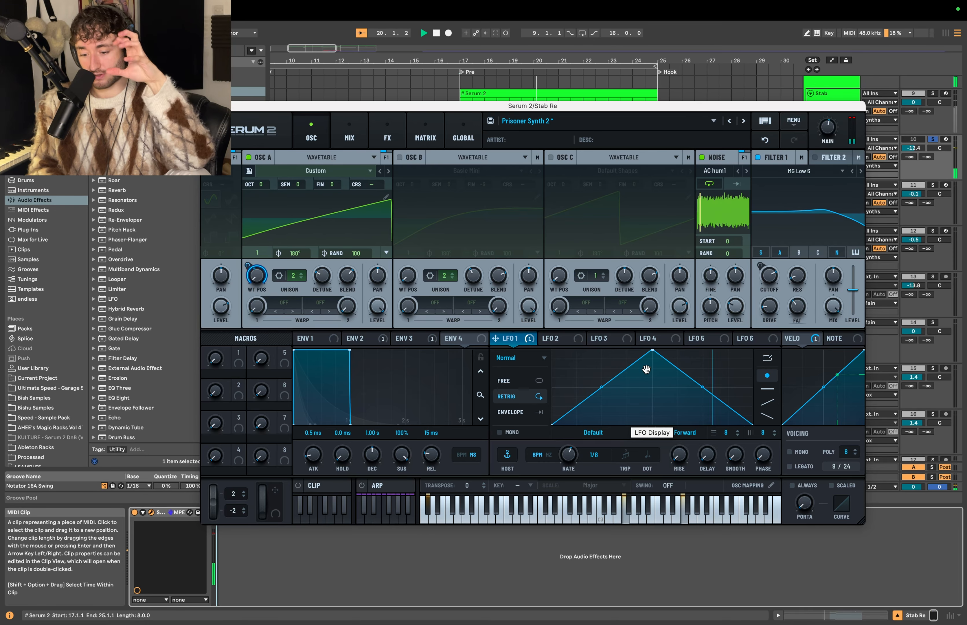
pyautogui.press('space')
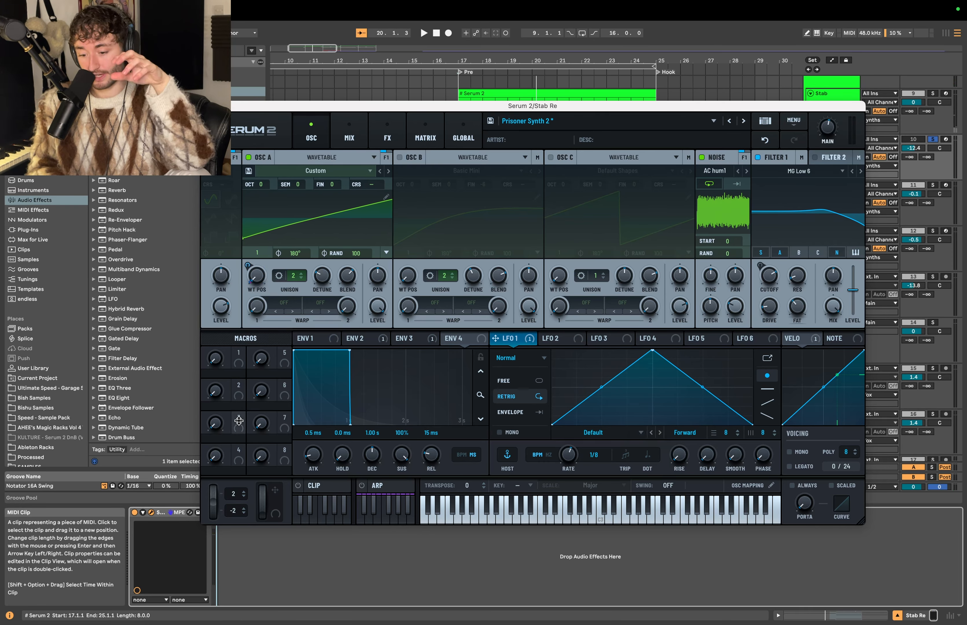
pyautogui.press('space')
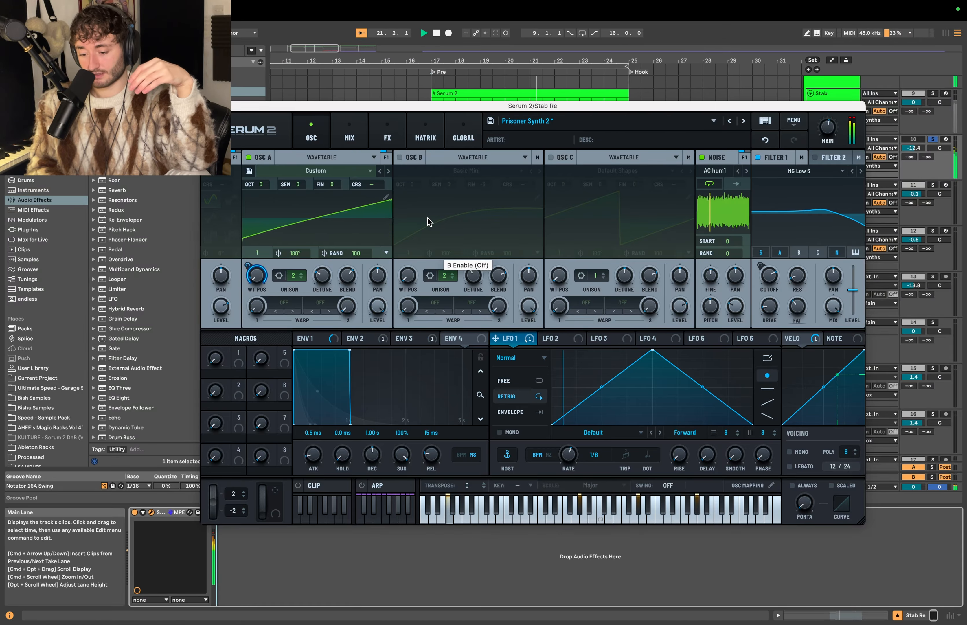
pyautogui.press('space')
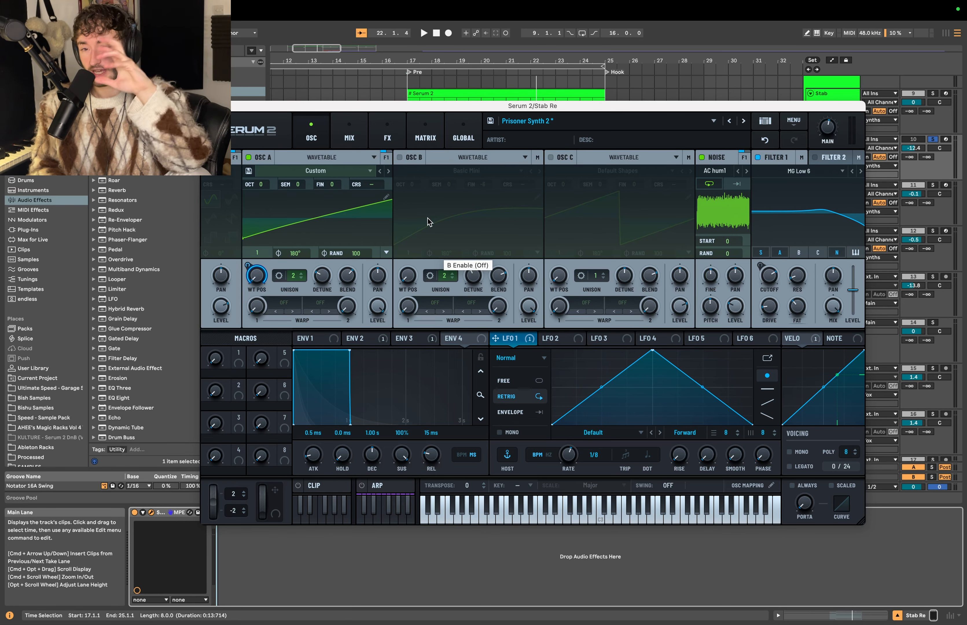
# Set LFO 1's rate to 1/4 while auditioning the stab and close the synth window
pyautogui.moveTo(531, 109); pyautogui.dragTo(467, 86)
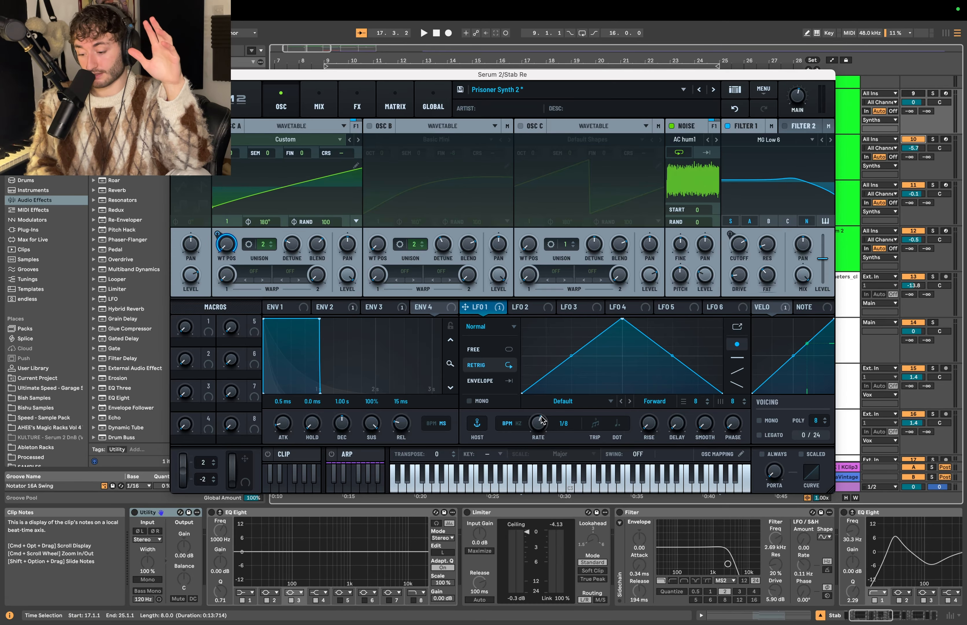
pyautogui.press('space')
pyautogui.moveTo(539, 422); pyautogui.dragTo(538, 439)
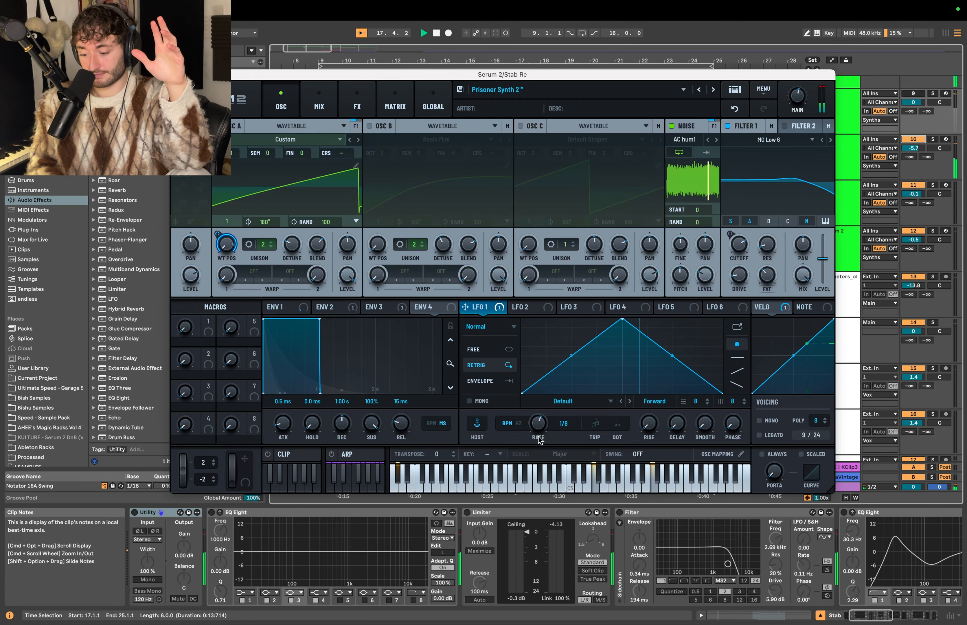
pyautogui.press('space')
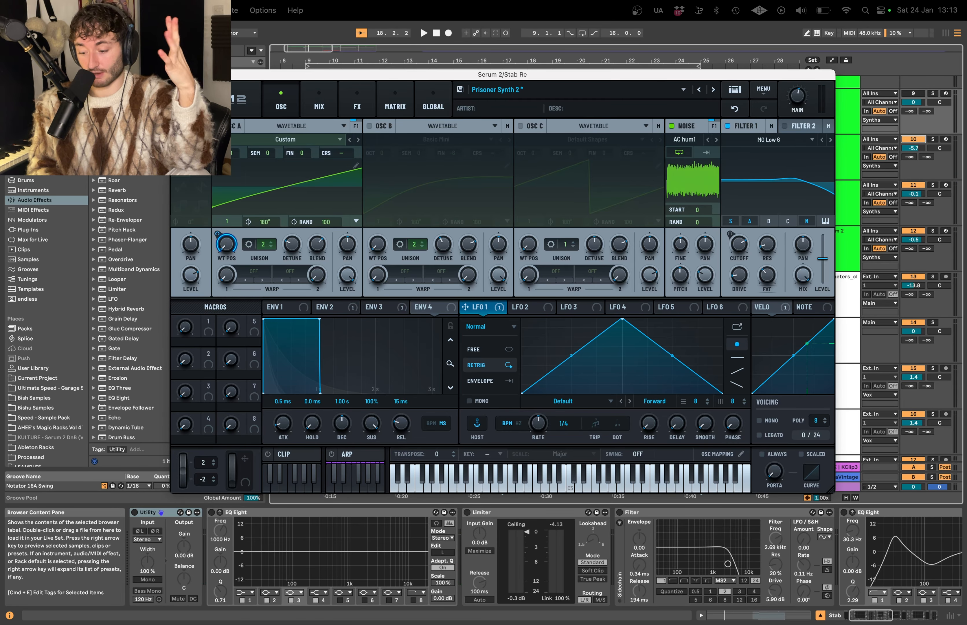
pyautogui.click(177, 75)
# Find the Limiter in the browser with the search "lim" and add it to the Stab Re track after the synth
pyautogui.click(830, 157)
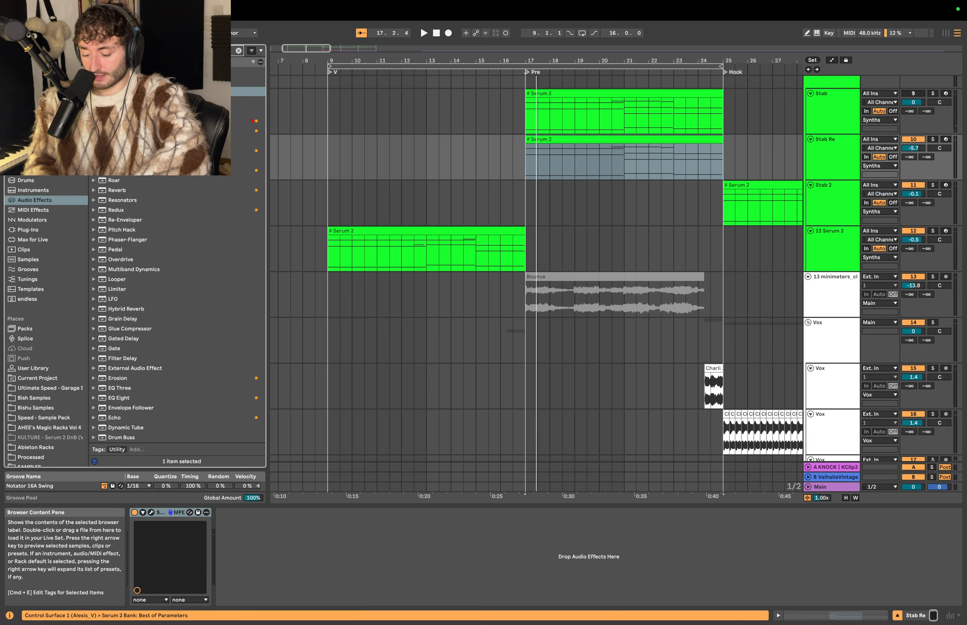
pyautogui.press('super+f')
pyautogui.write('lim')
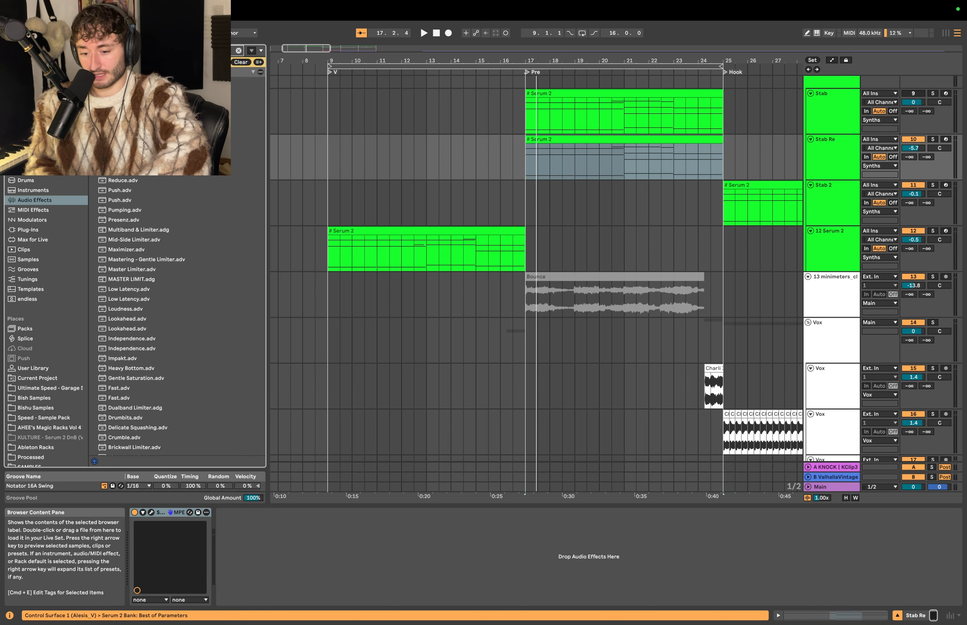
pyautogui.press('Down')
pyautogui.press('Return')
# Solo the Stab Re track and audition it through the Limiter
pyautogui.click(830, 156)
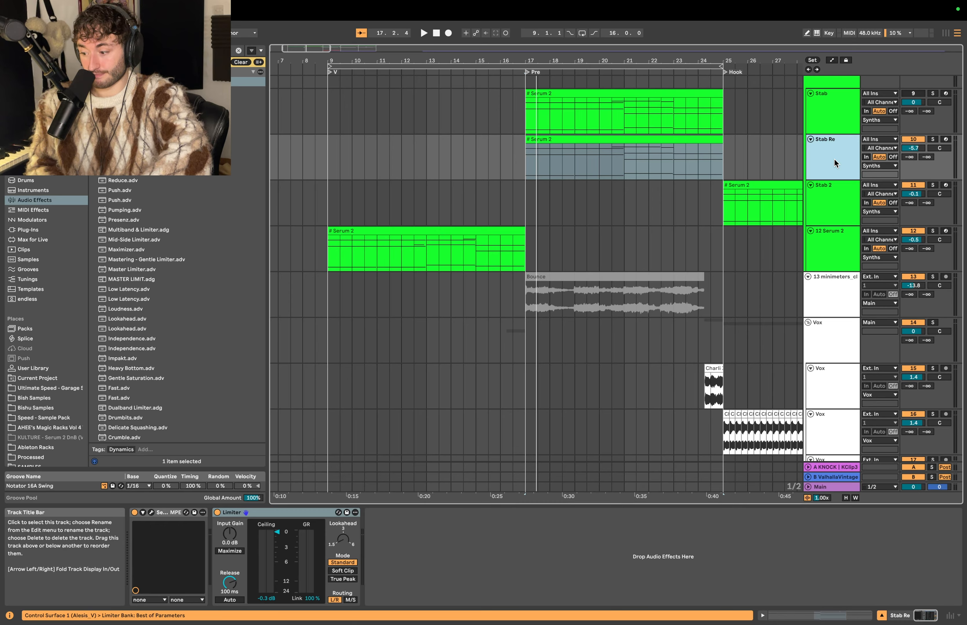
pyautogui.click(934, 139)
pyautogui.press('space')
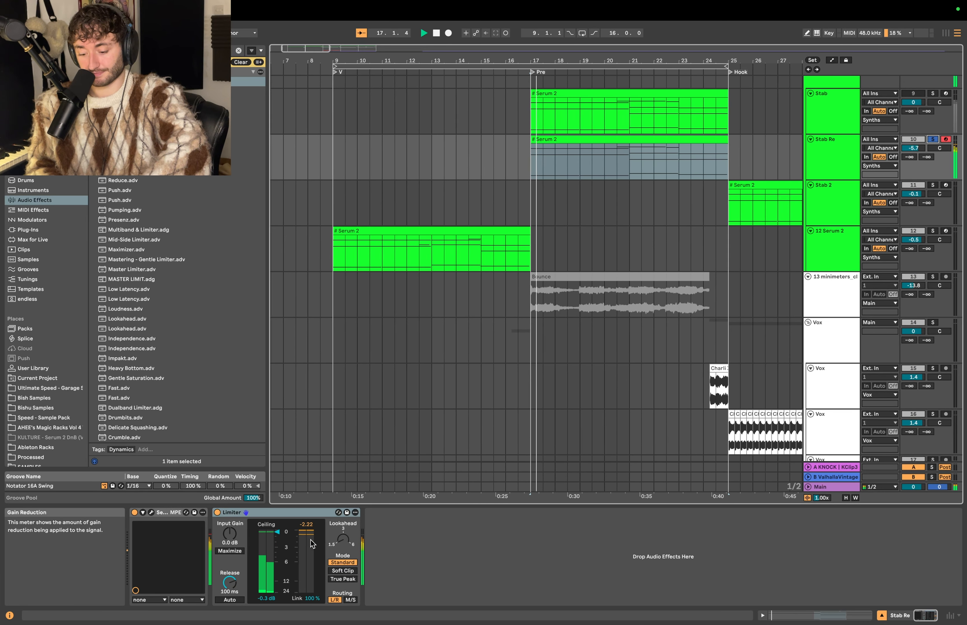
pyautogui.press('space')
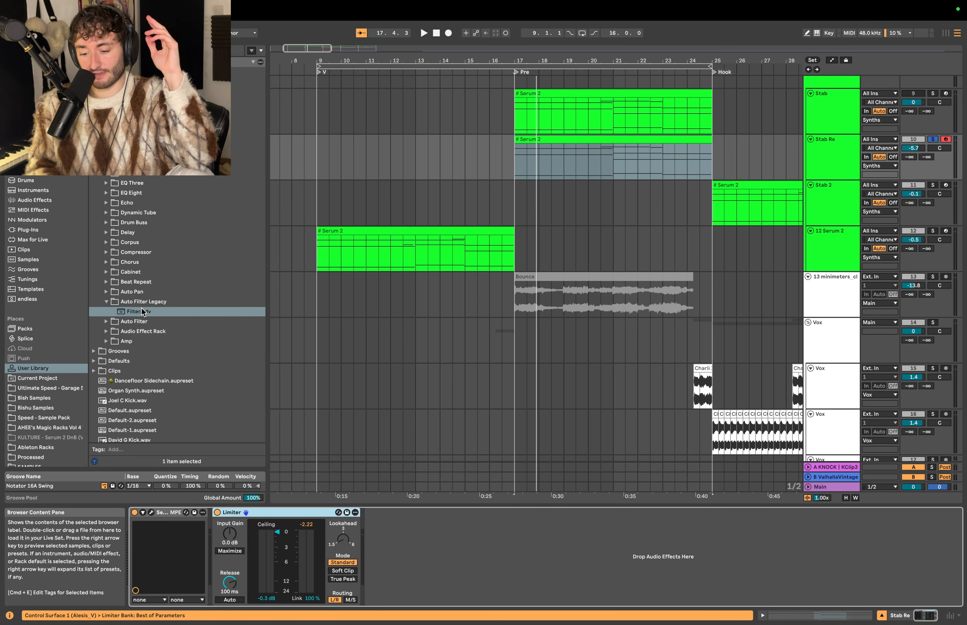
# Add the Filter.adv preset from the User Library's Auto Filter Legacy folder after the Limiter on Stab Re
pyautogui.doubleClick(142, 308)
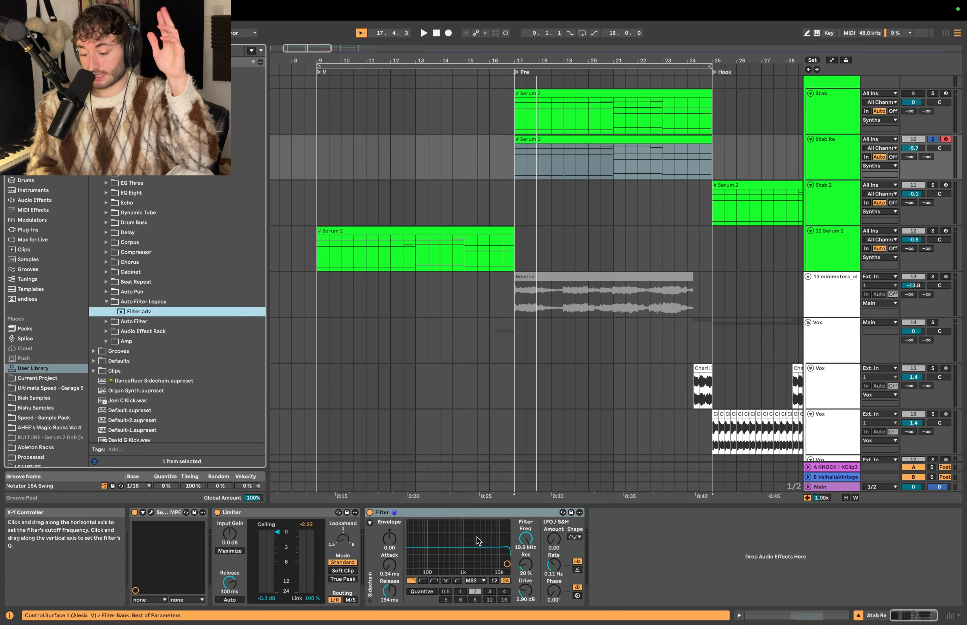
pyautogui.click(468, 515)
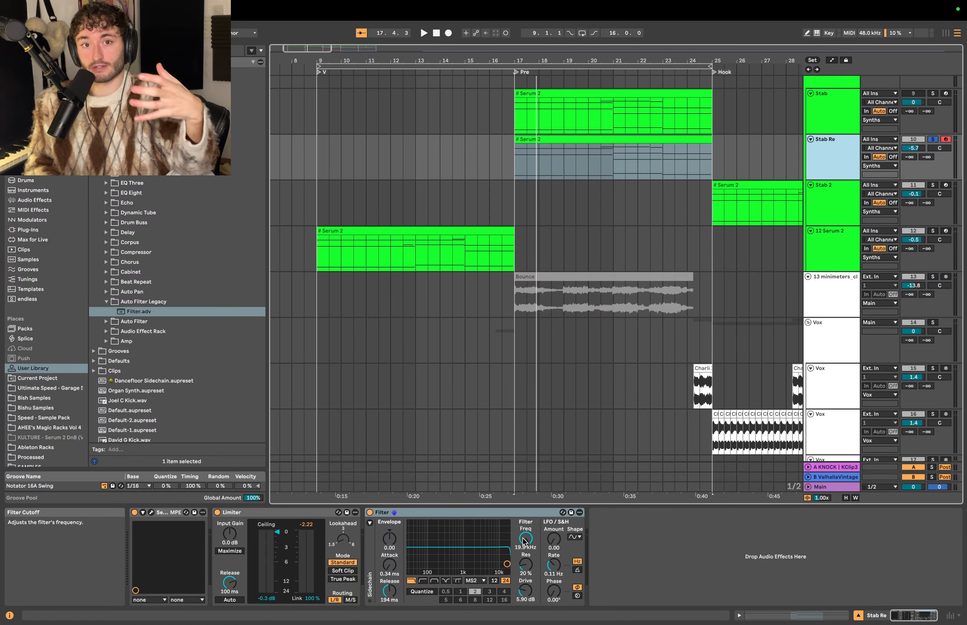
# Lower the Filter device's cutoff frequency to 2.55 kHz and audition the stab through it
pyautogui.click(524, 541)
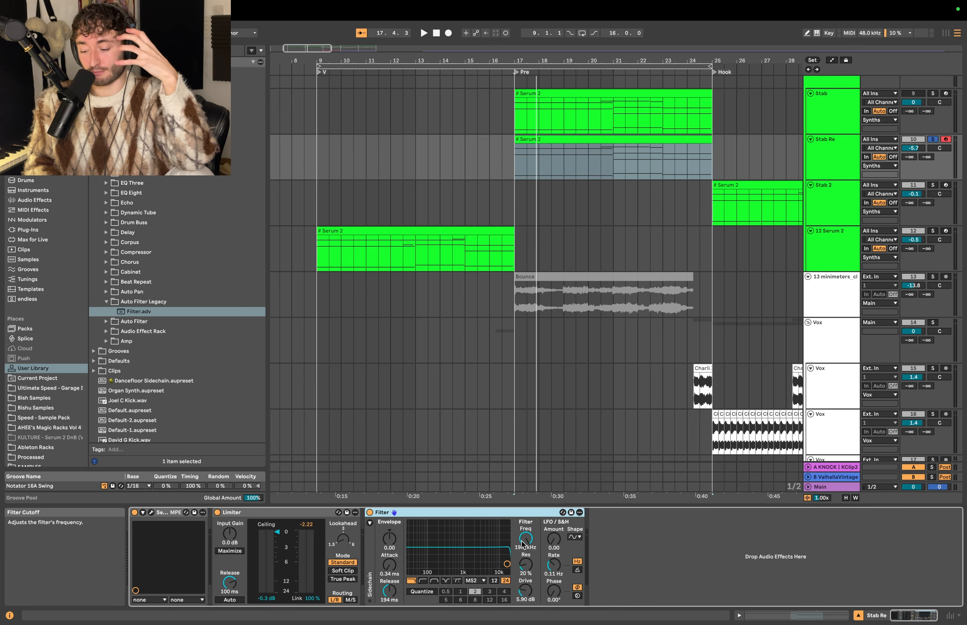
pyautogui.moveTo(524, 542); pyautogui.dragTo(524, 555)
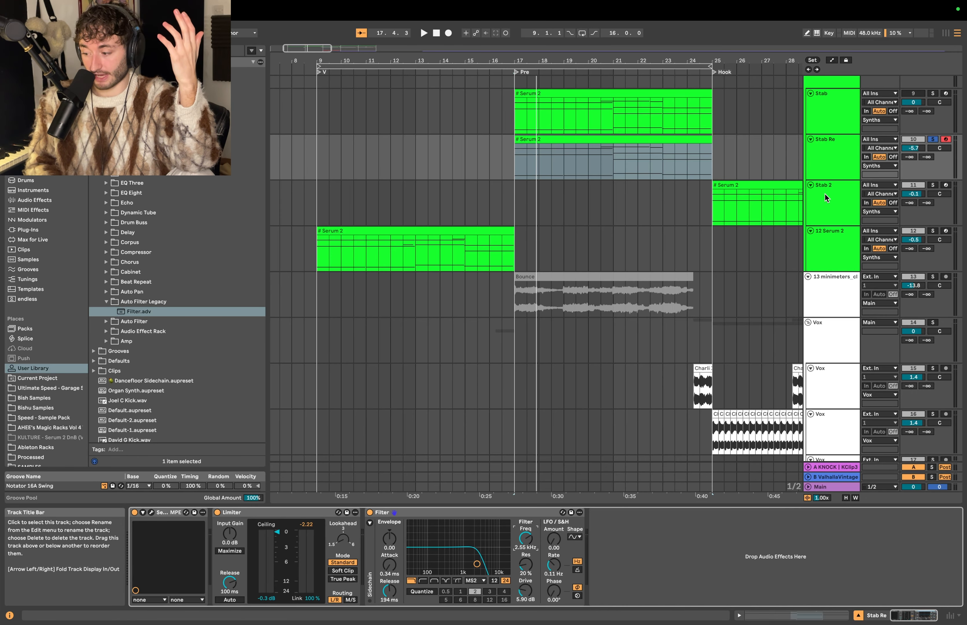
pyautogui.press('space')
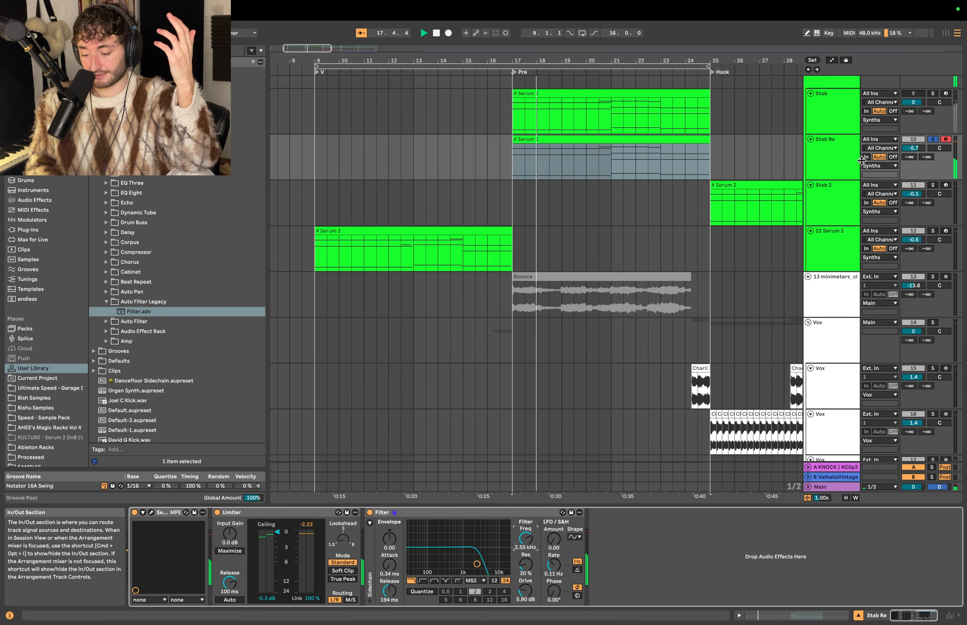
pyautogui.press('space')
# Add EQ Eight from the audio effects after the Filter on the Stab Re track
pyautogui.click(35, 200)
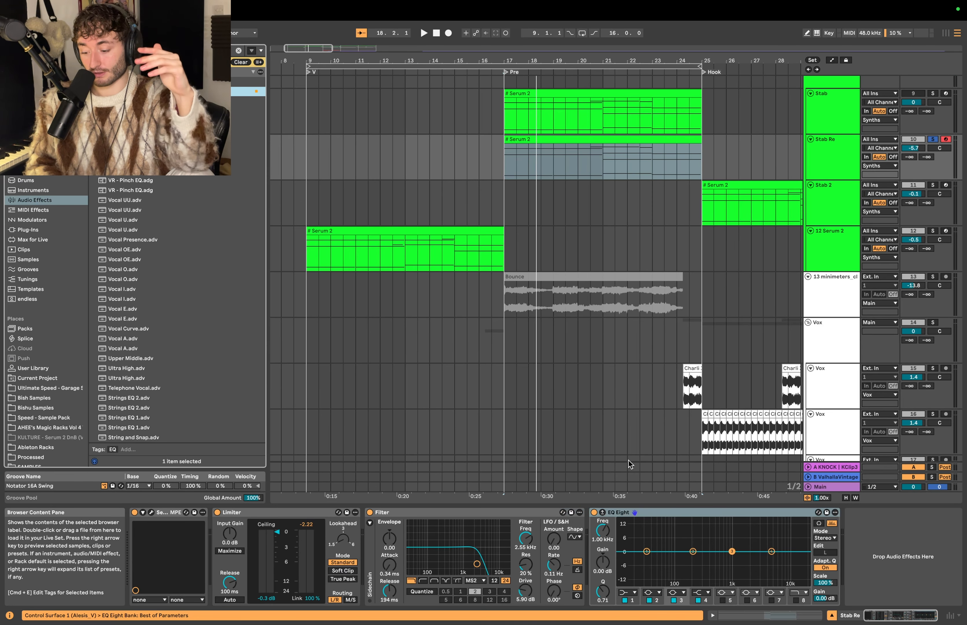
pyautogui.press('Return')
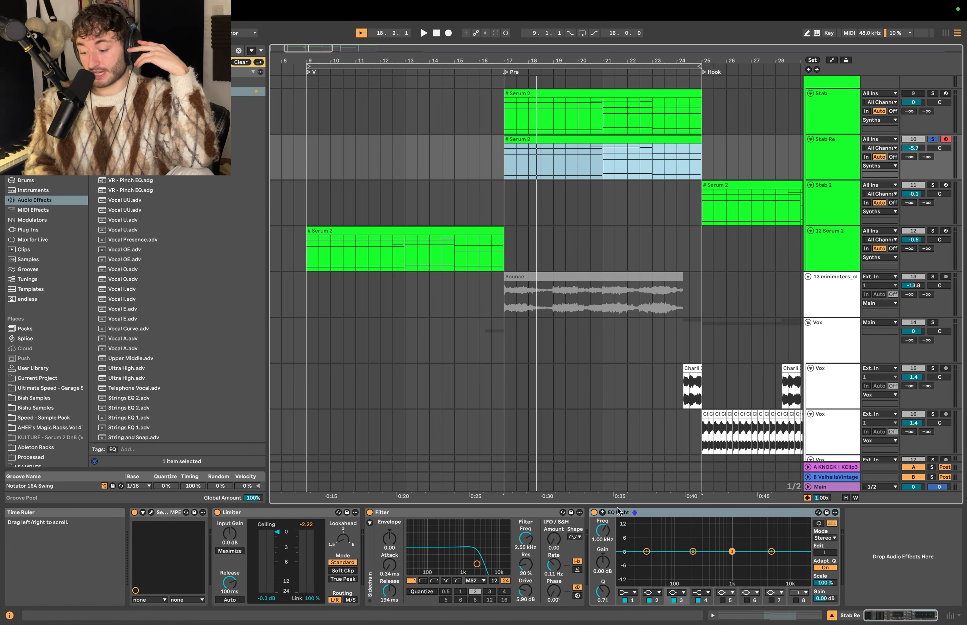
pyautogui.click(440, 515)
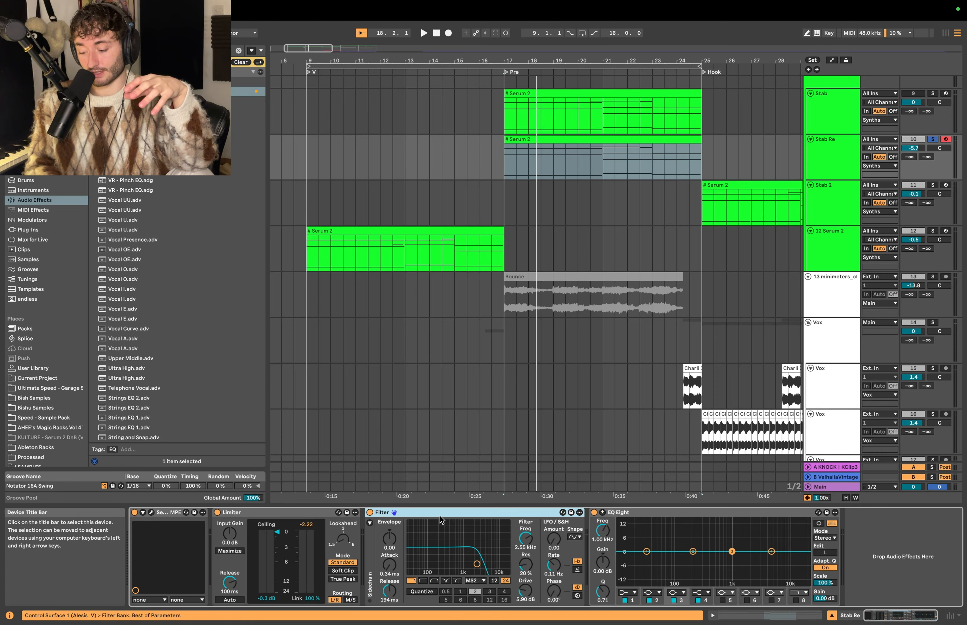
# Add the Fire distortion plug-in after EQ Eight and move its window clear of the browser
pyautogui.click(657, 514)
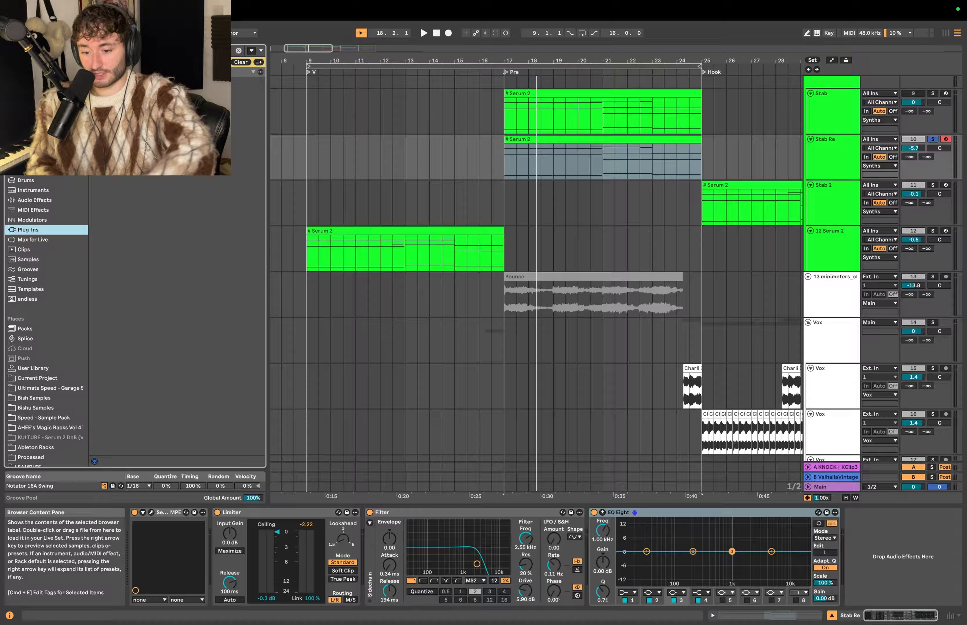
pyautogui.doubleClick(130, 81)
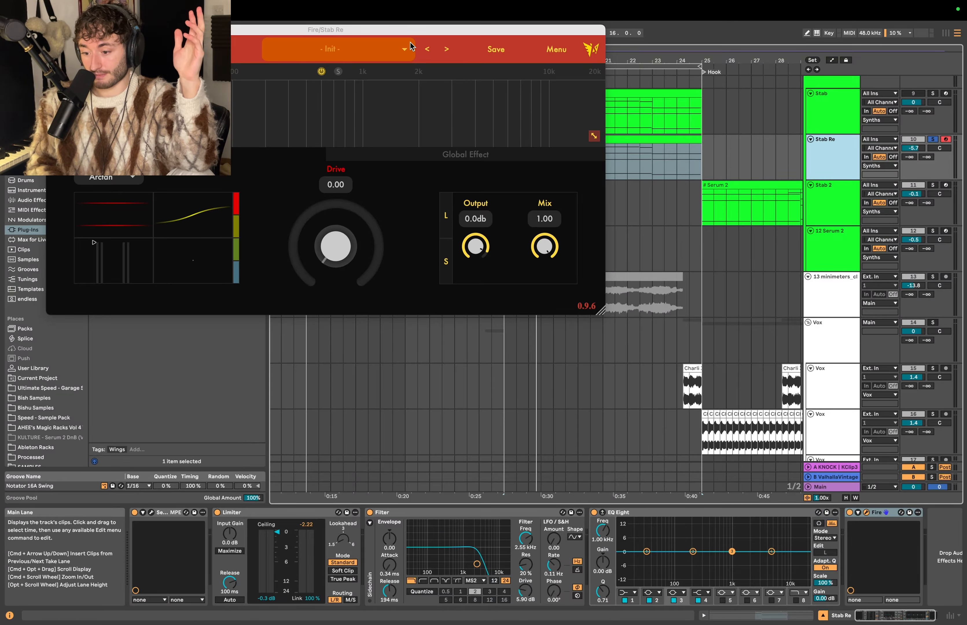
pyautogui.moveTo(453, 63); pyautogui.dragTo(634, 143)
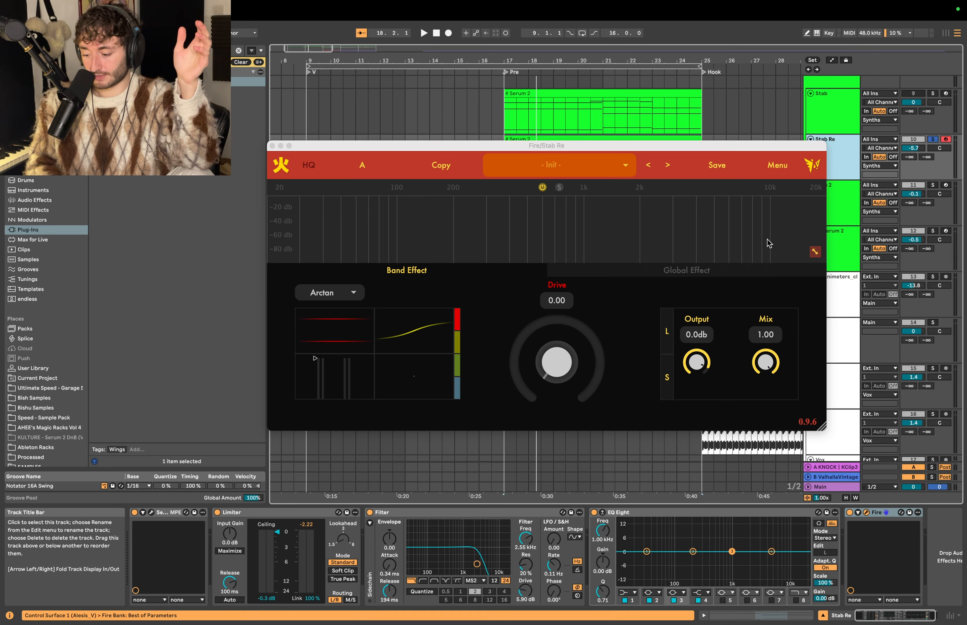
# Raise Fire's Drive to about 40 while auditioning the stab
pyautogui.press('space')
pyautogui.moveTo(579, 382); pyautogui.dragTo(563, 314)
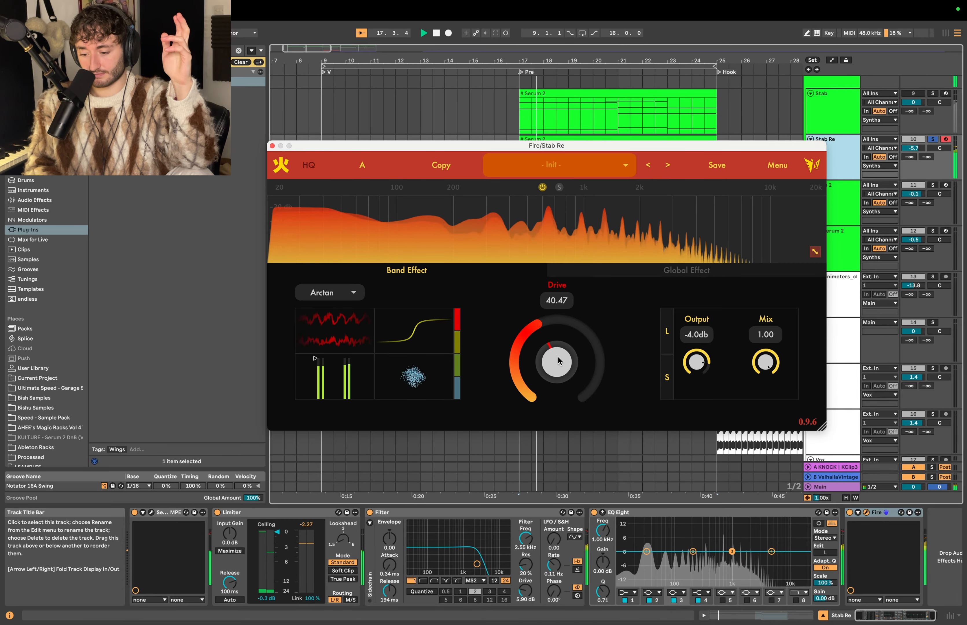
pyautogui.press('space')
# Compare the Exp, Tanh and Cubic soft clipping modes in Fire during playback and settle on Tanh
pyautogui.click(329, 292)
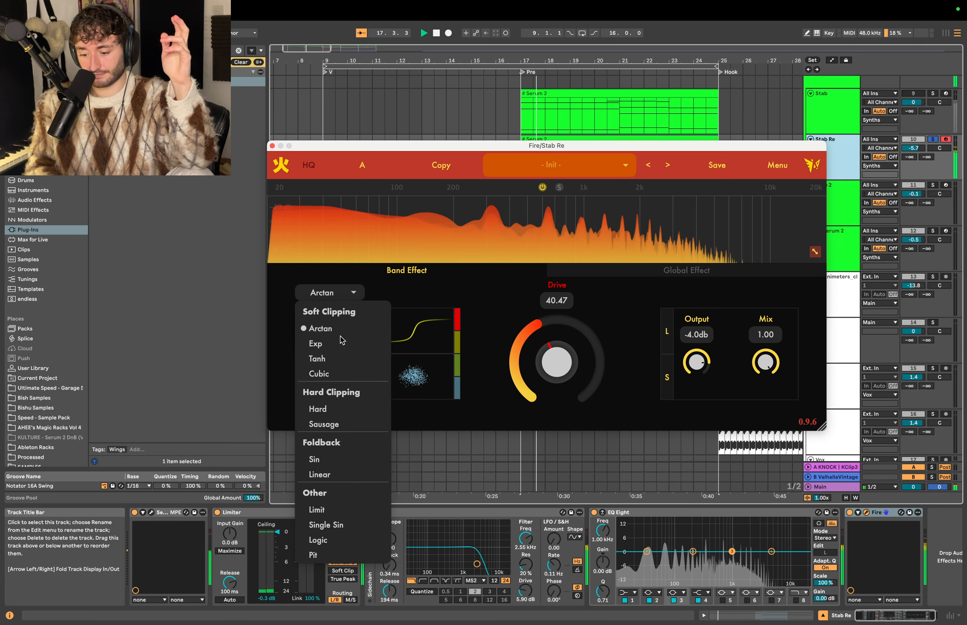
pyautogui.click(319, 344)
pyautogui.click(346, 292)
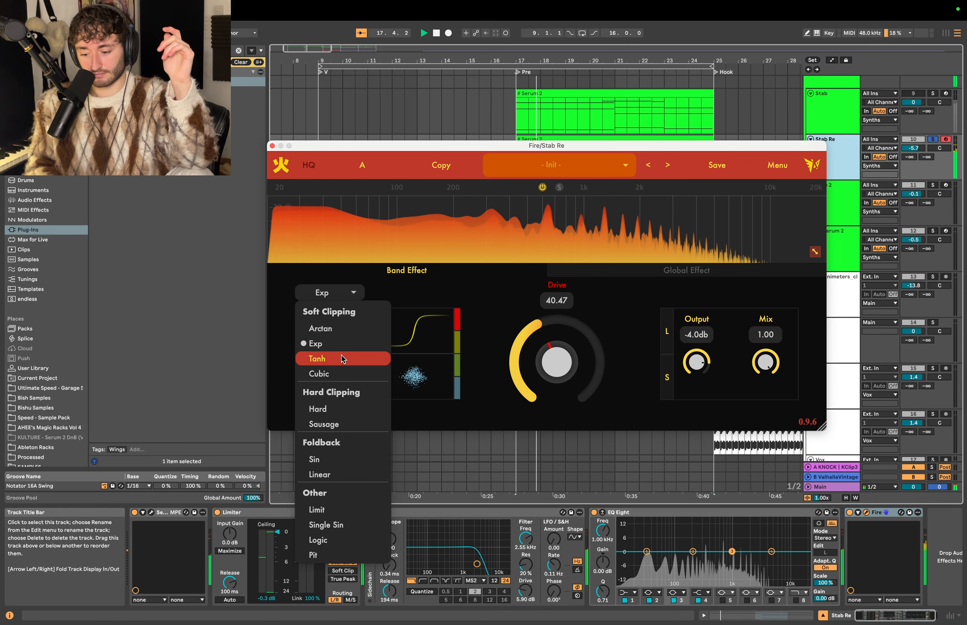
pyautogui.click(339, 356)
pyautogui.click(344, 293)
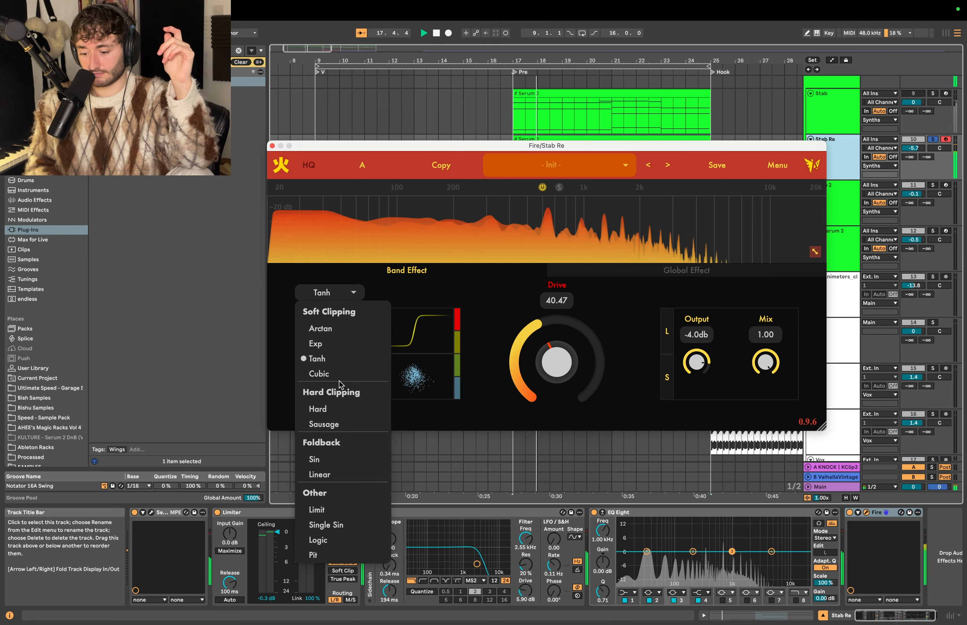
pyautogui.click(331, 374)
pyautogui.click(344, 293)
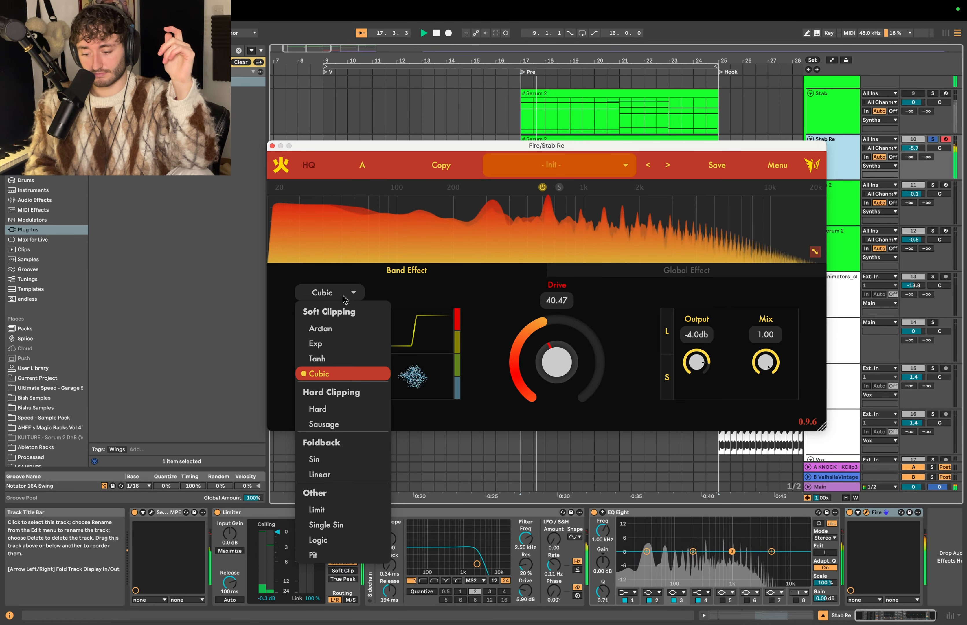
pyautogui.click(339, 358)
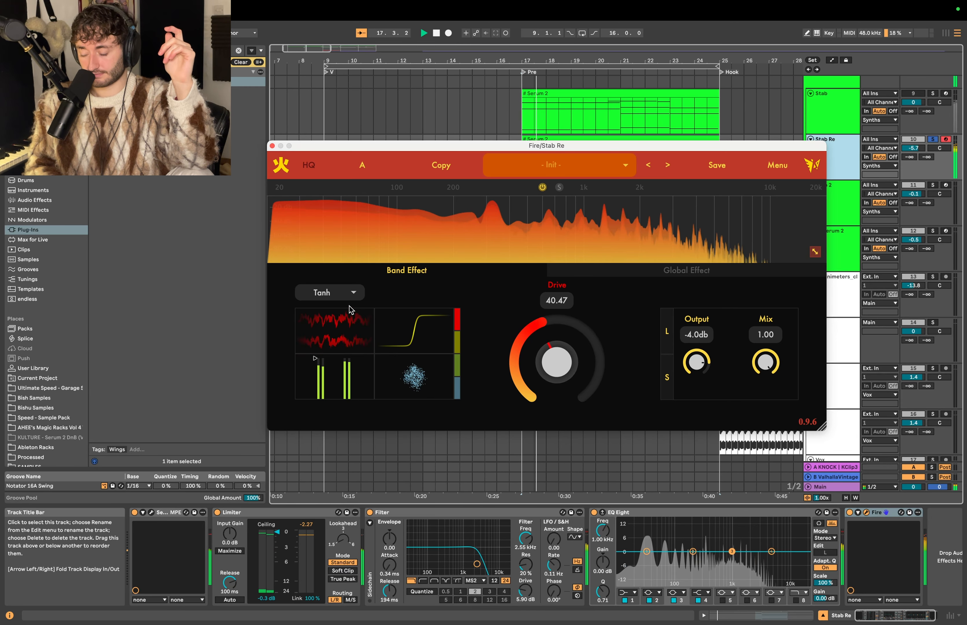
pyautogui.press('space')
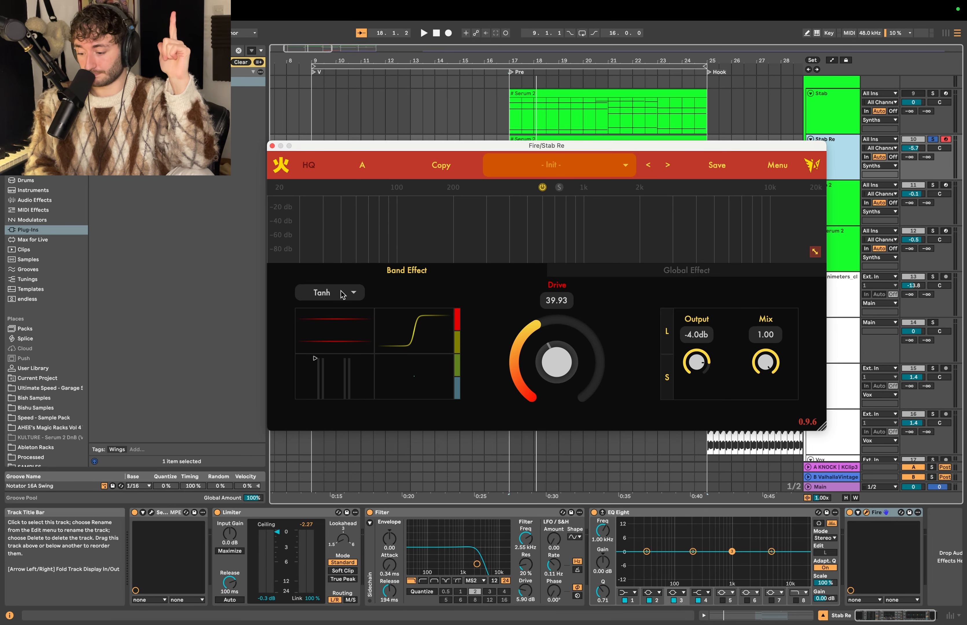
# Audition the stab through Fire's Tanh distortion, then close the plug-in window
pyautogui.press('space')
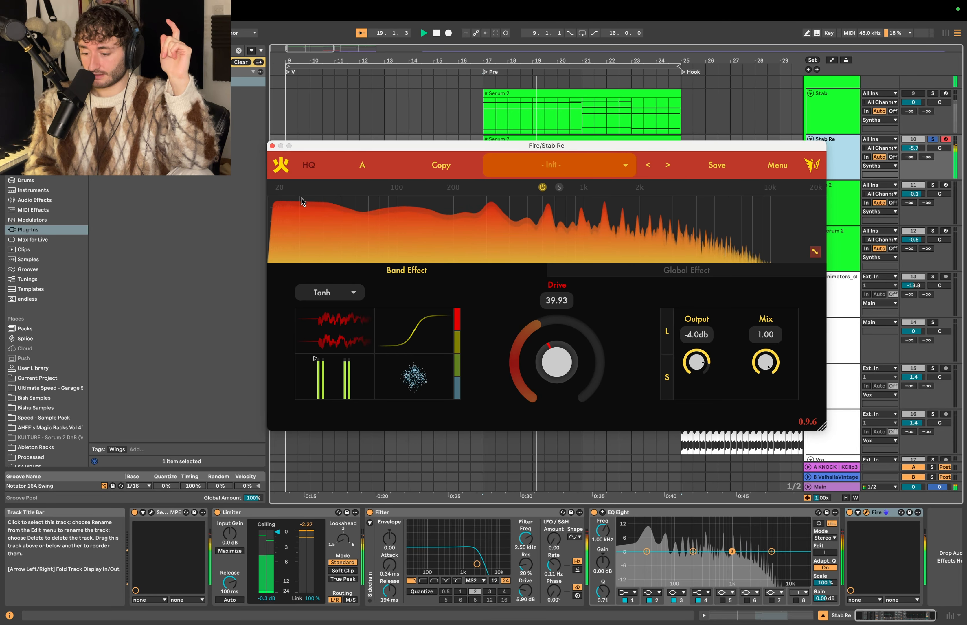
pyautogui.press('space')
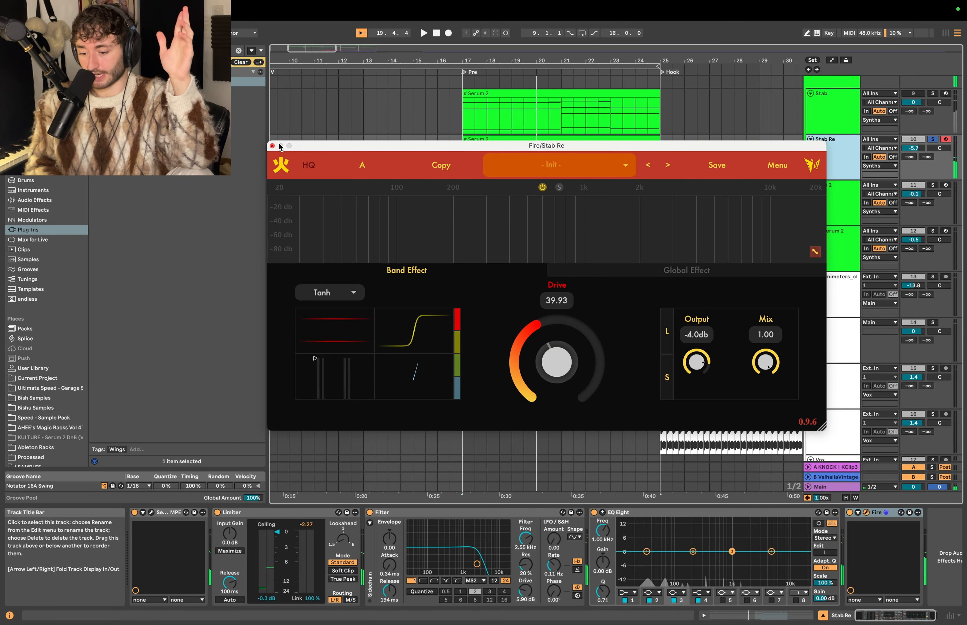
pyautogui.click(273, 145)
# In EQ Eight, low-cut with band 1 at about 23 Hz and boost the lows with band 2 while auditioning
pyautogui.click(657, 514)
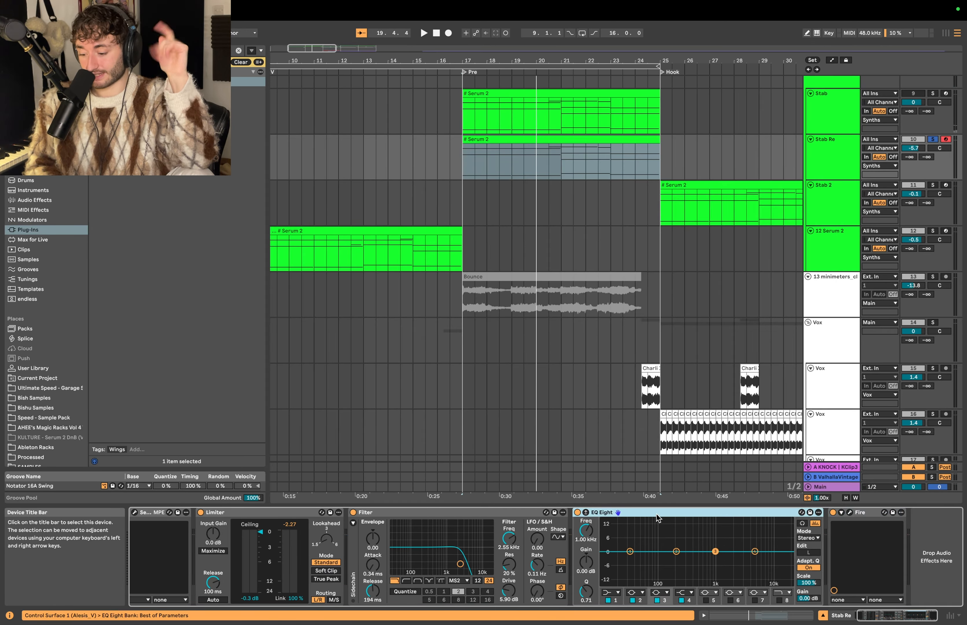
pyautogui.press('Escape')
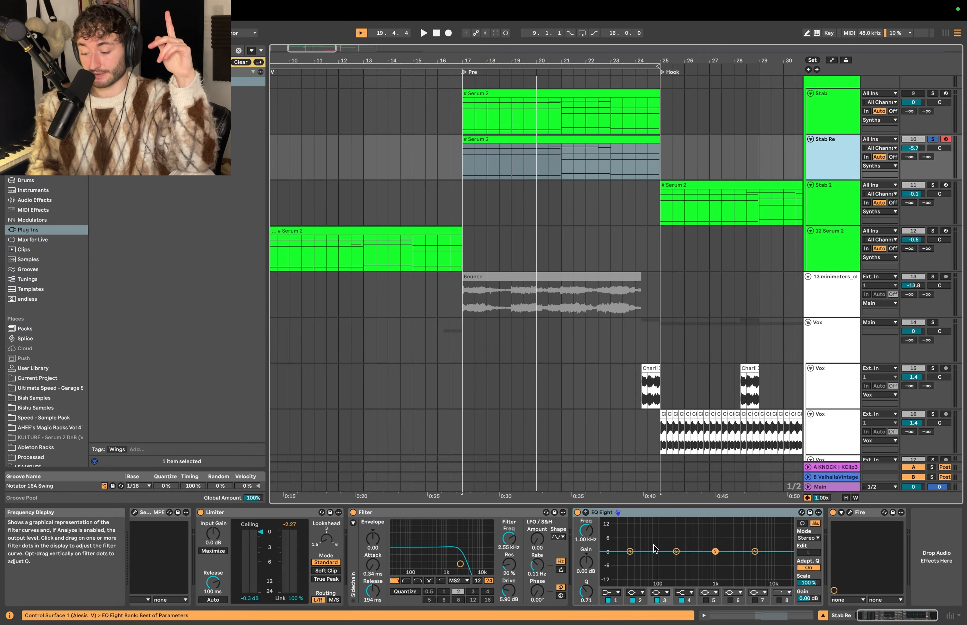
pyautogui.moveTo(677, 552); pyautogui.dragTo(644, 554)
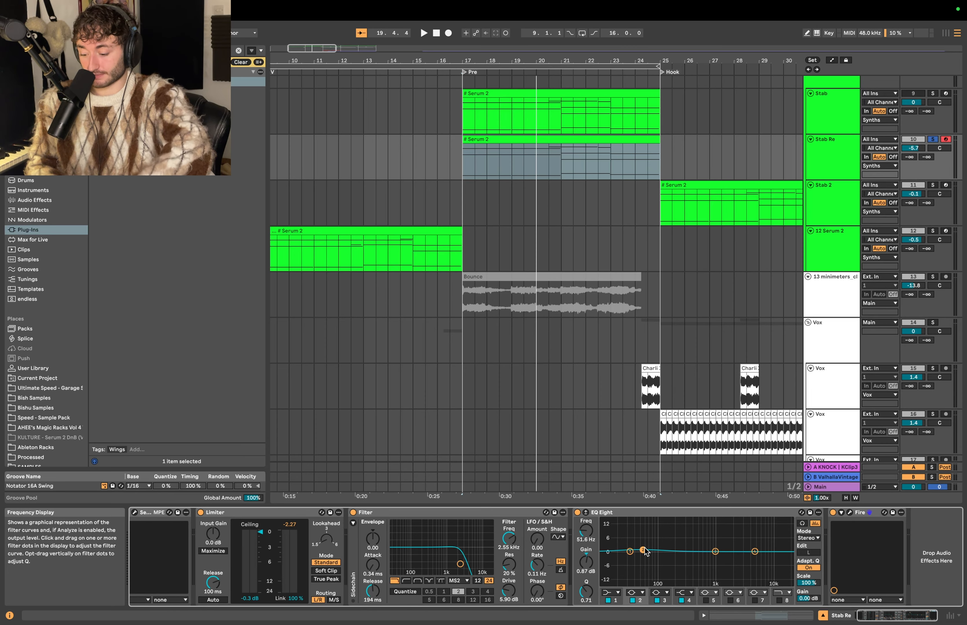
pyautogui.press('space')
pyautogui.moveTo(643, 550); pyautogui.dragTo(610, 546)
pyautogui.press('space')
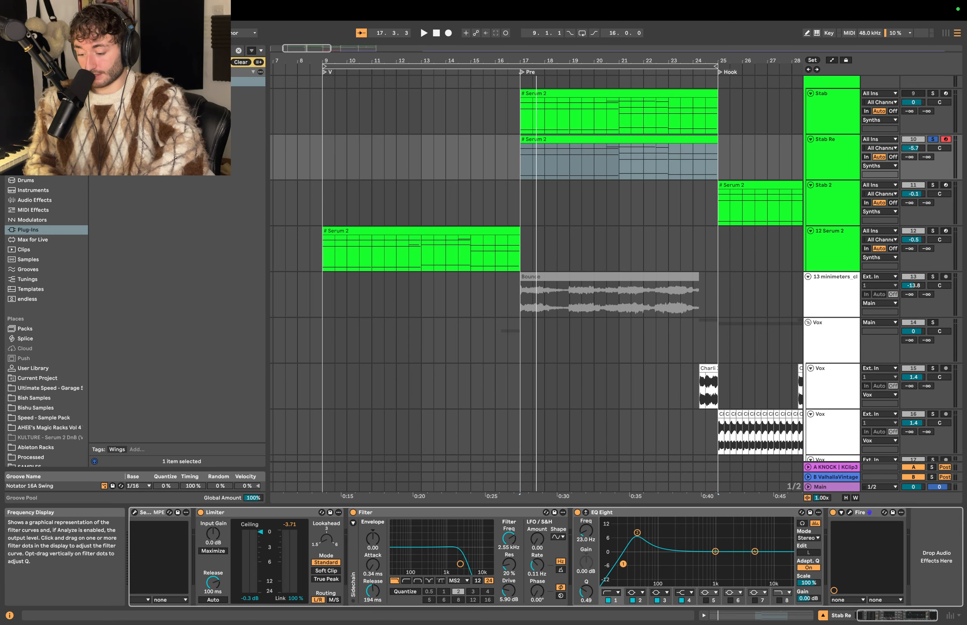
# Cut 4.34 dB at 100 Hz with EQ Eight's band 3 and enable band 5 as a gentle midrange boost
pyautogui.press('space')
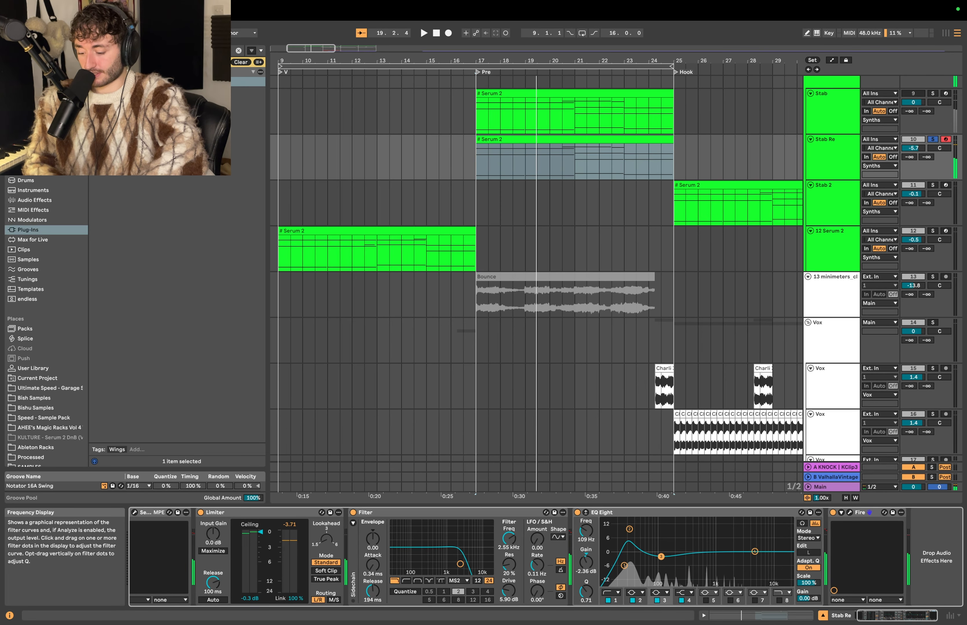
pyautogui.press('space')
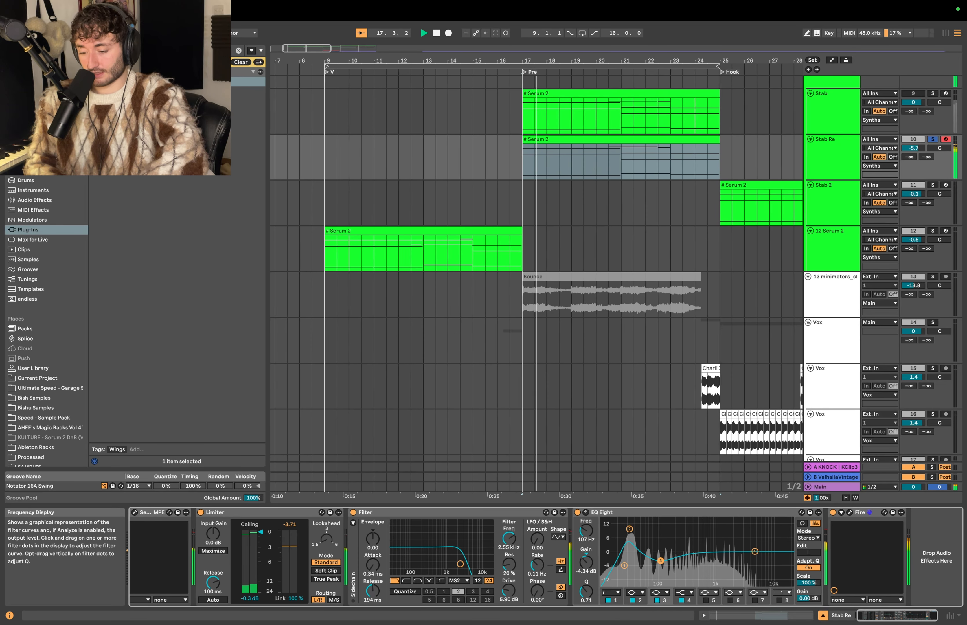
pyautogui.click(706, 600)
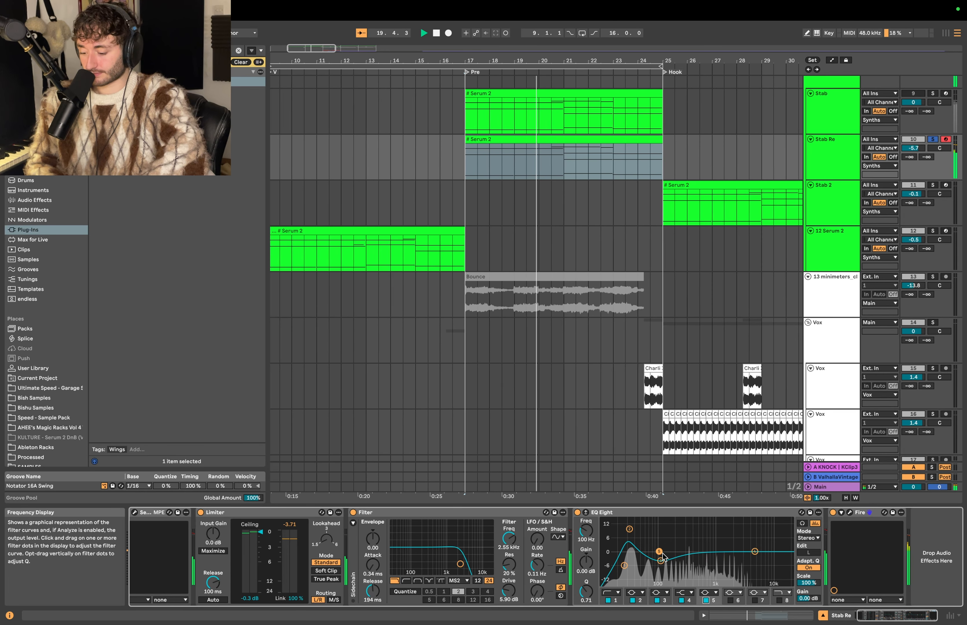
pyautogui.moveTo(659, 552); pyautogui.dragTo(709, 546)
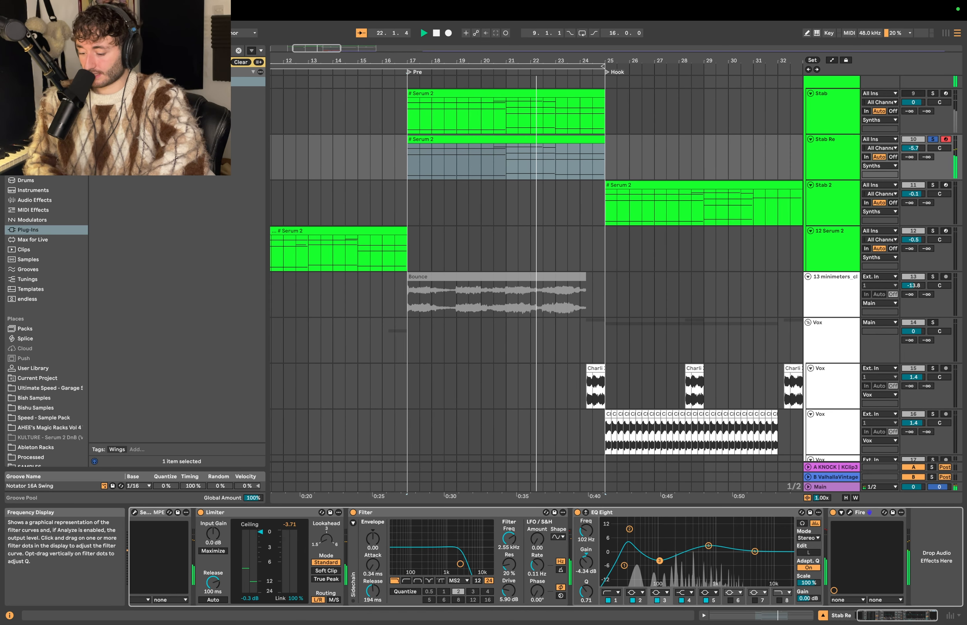
pyautogui.click(658, 562)
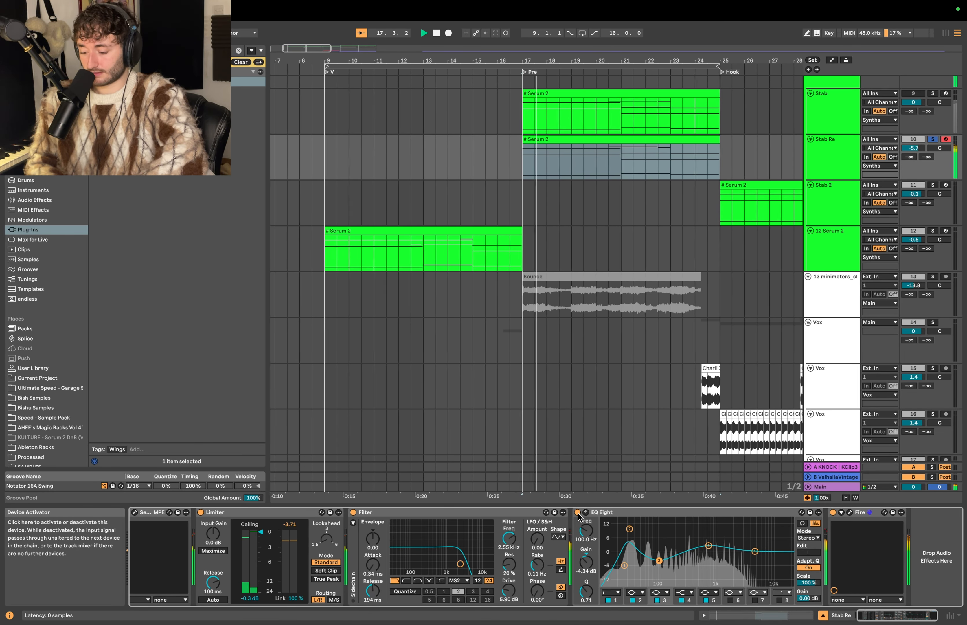
# Bypass and re-enable EQ Eight during playback to compare the stab with and without it
pyautogui.click(578, 513)
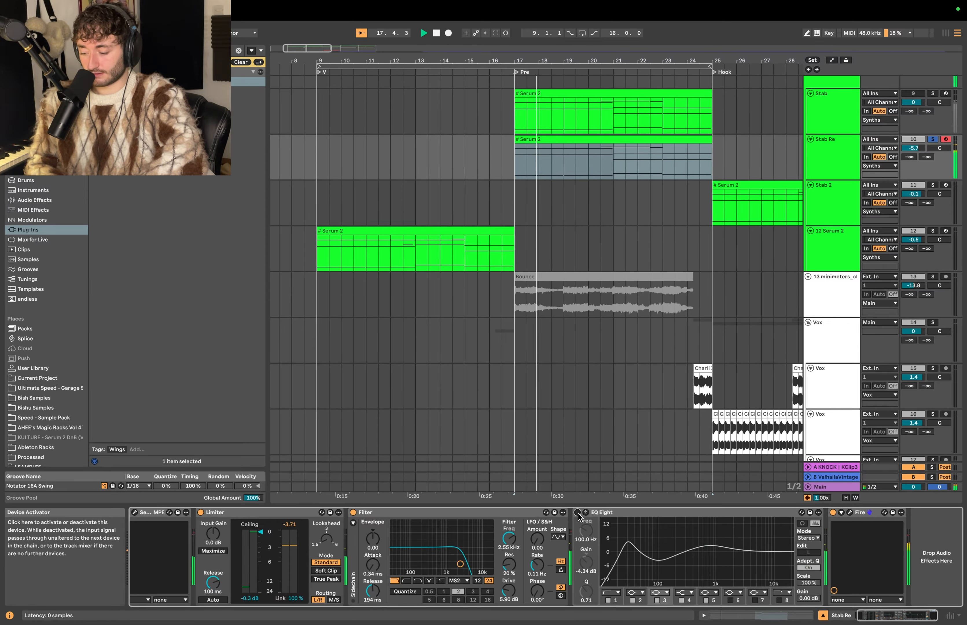
pyautogui.click(577, 513)
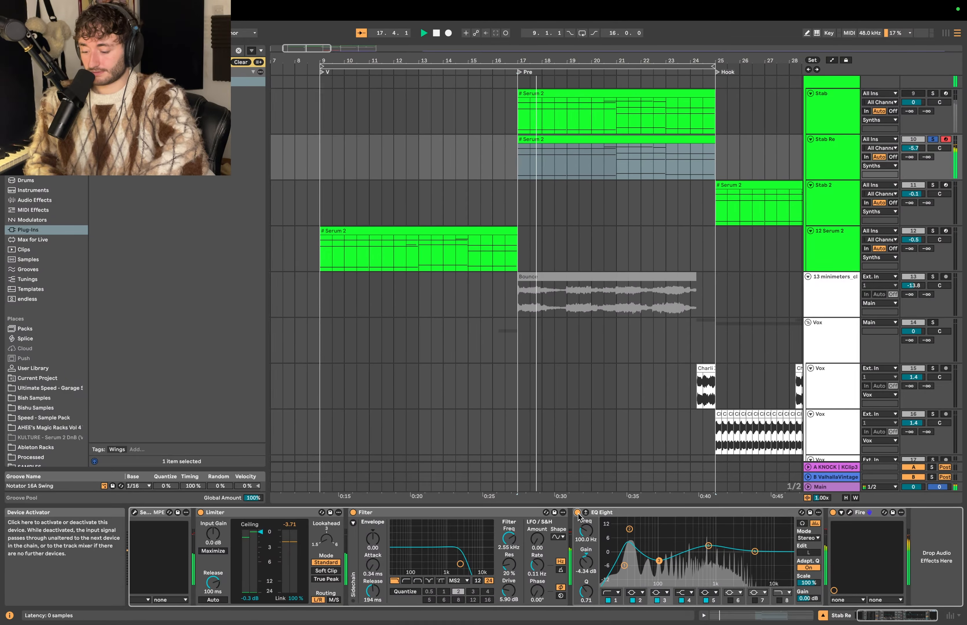
pyautogui.press('space')
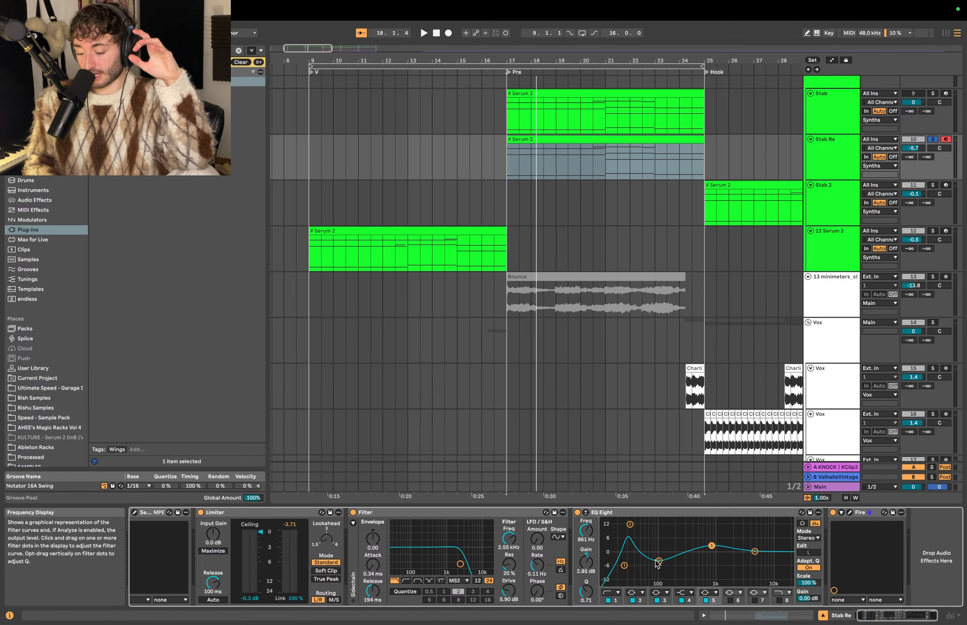
# Fine-tune EQ Eight's band 3 to 95.8 Hz with a gain of -3.84 dB while auditioning
pyautogui.click(656, 561)
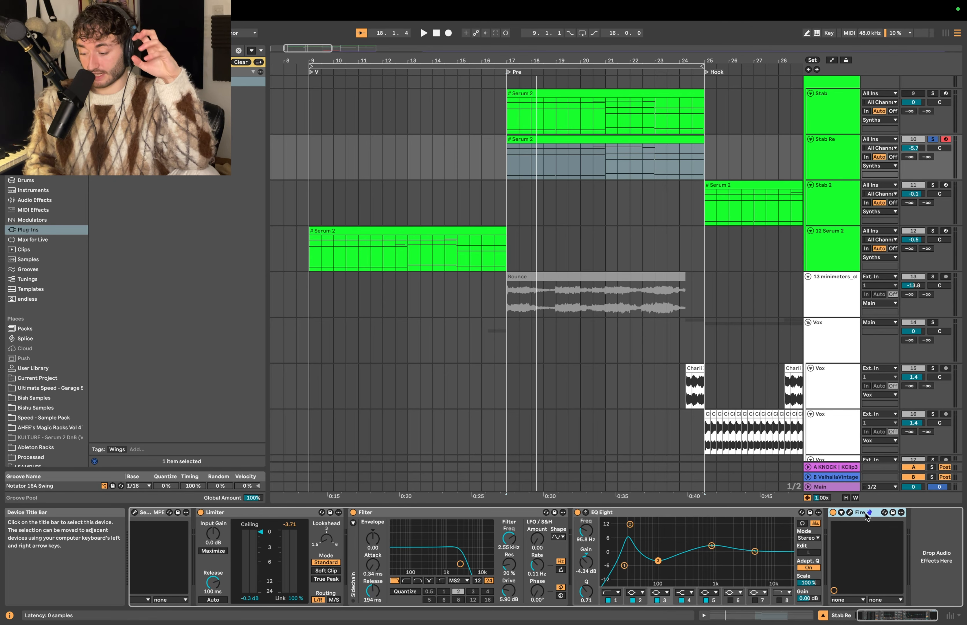
pyautogui.press('space')
pyautogui.moveTo(658, 561); pyautogui.dragTo(659, 559)
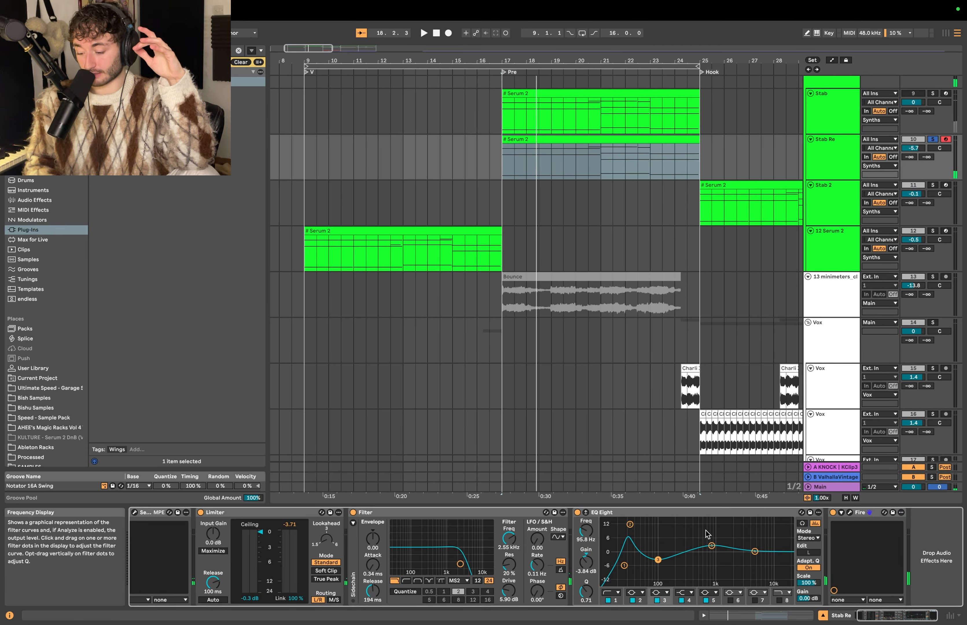
# Search the browser for Valhalla plug-ins and load ValhallaDelay after Fire on the Stab Re track
pyautogui.press('super+f')
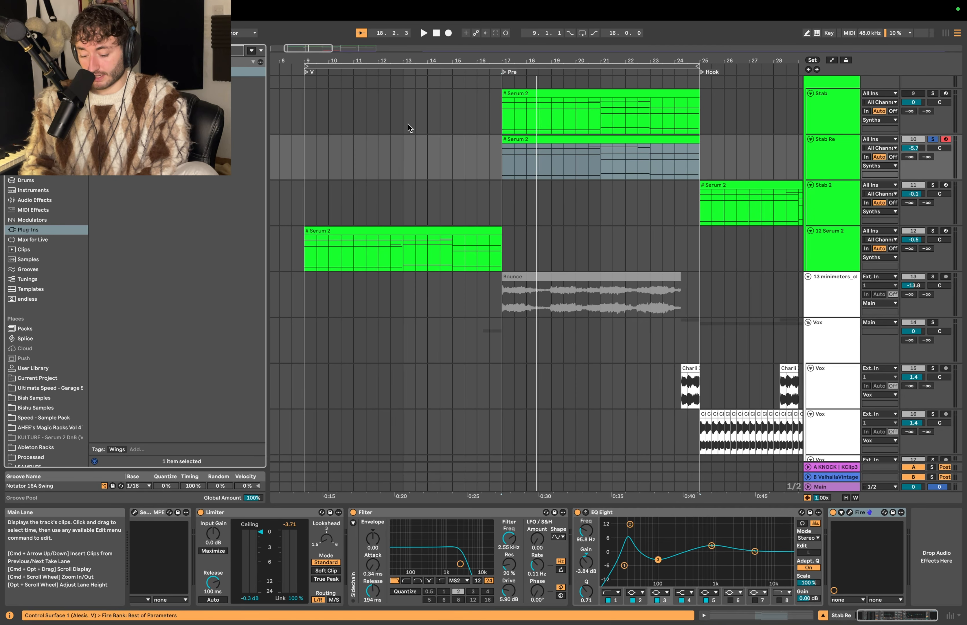
pyautogui.write('valh')
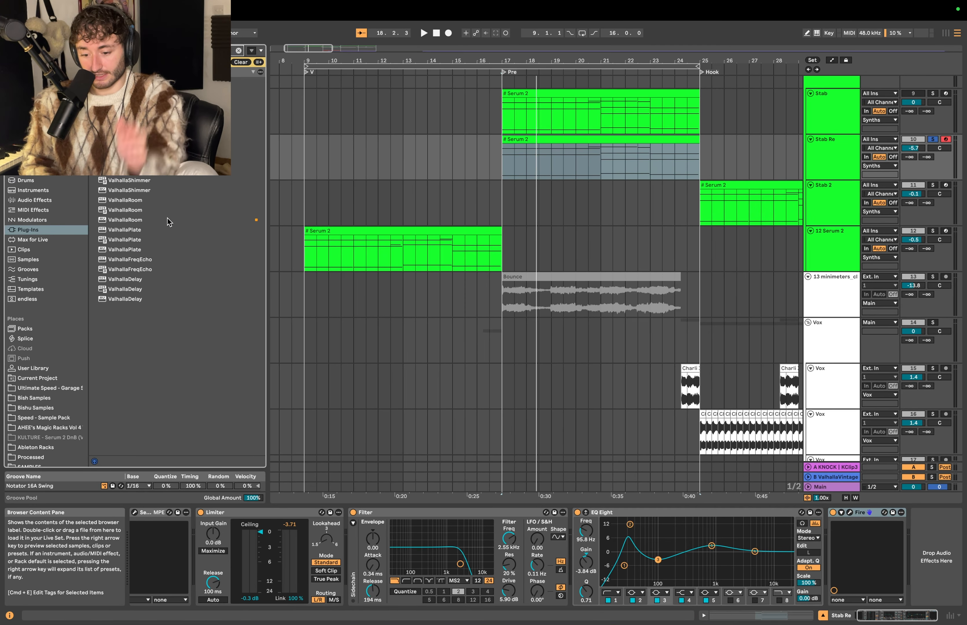
pyautogui.click(139, 300)
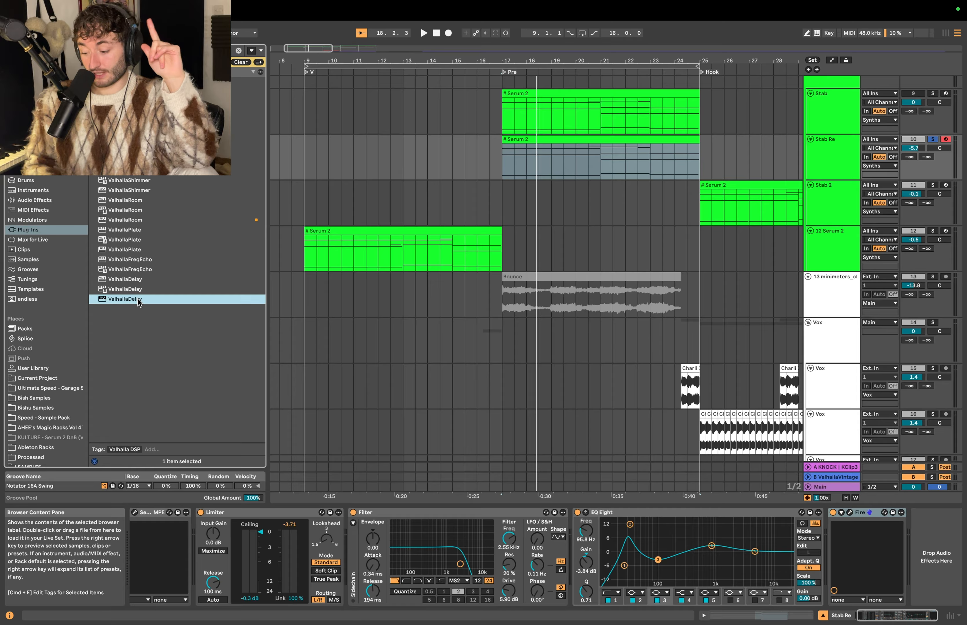
pyautogui.doubleClick(217, 298)
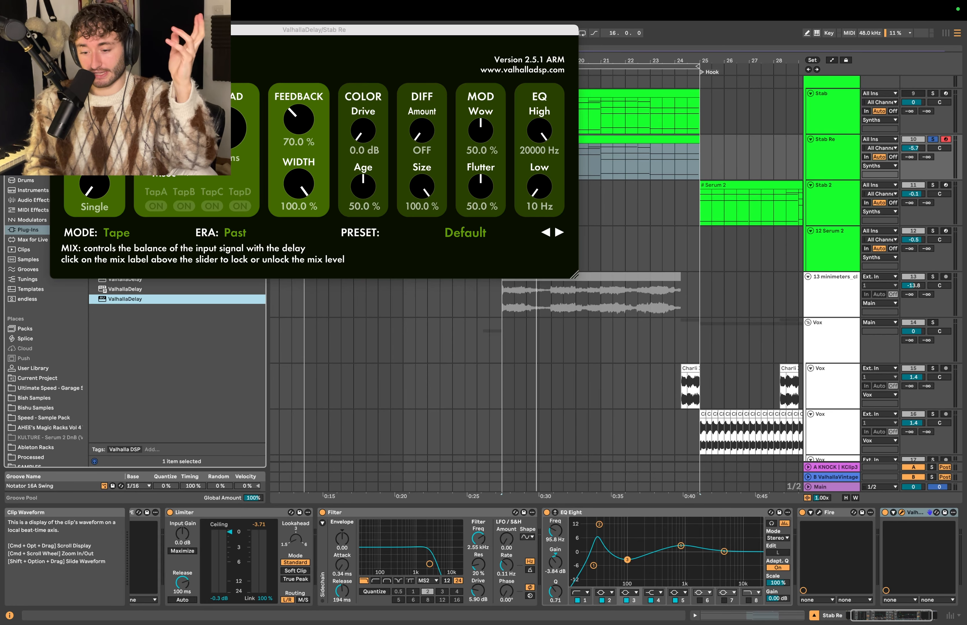
# Raise ValhallaDelay's low EQ cutoff to 440 Hz while auditioning the Stab Re clip, and close the plug-in window
pyautogui.click(609, 139)
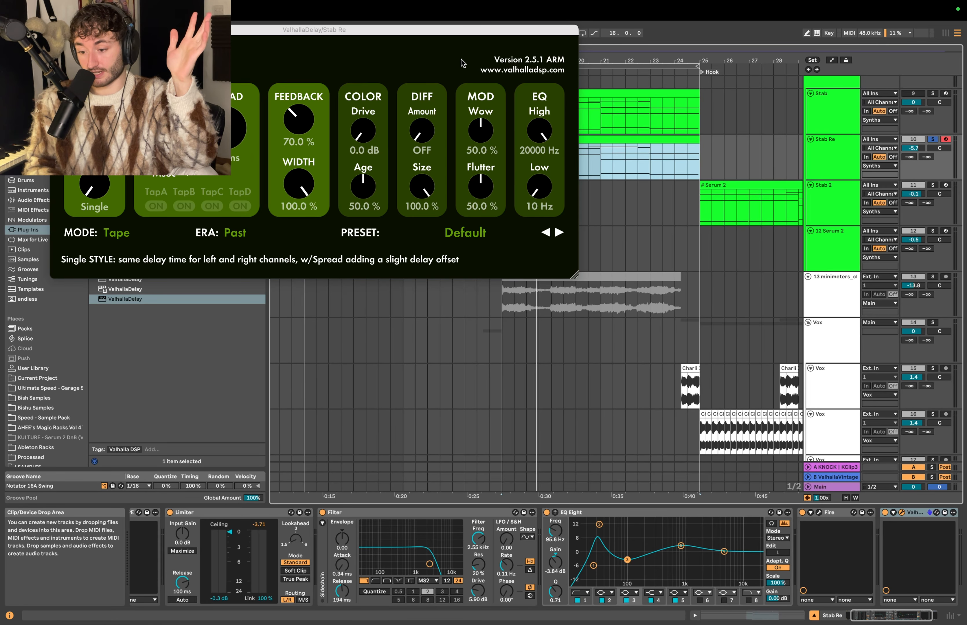
pyautogui.press('space')
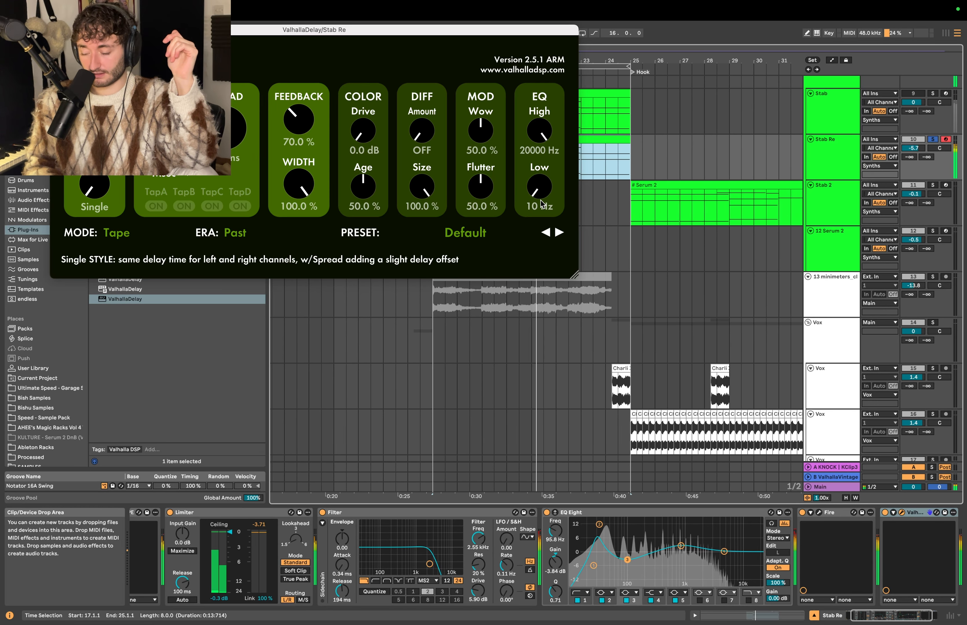
pyautogui.moveTo(542, 205); pyautogui.dragTo(536, 173)
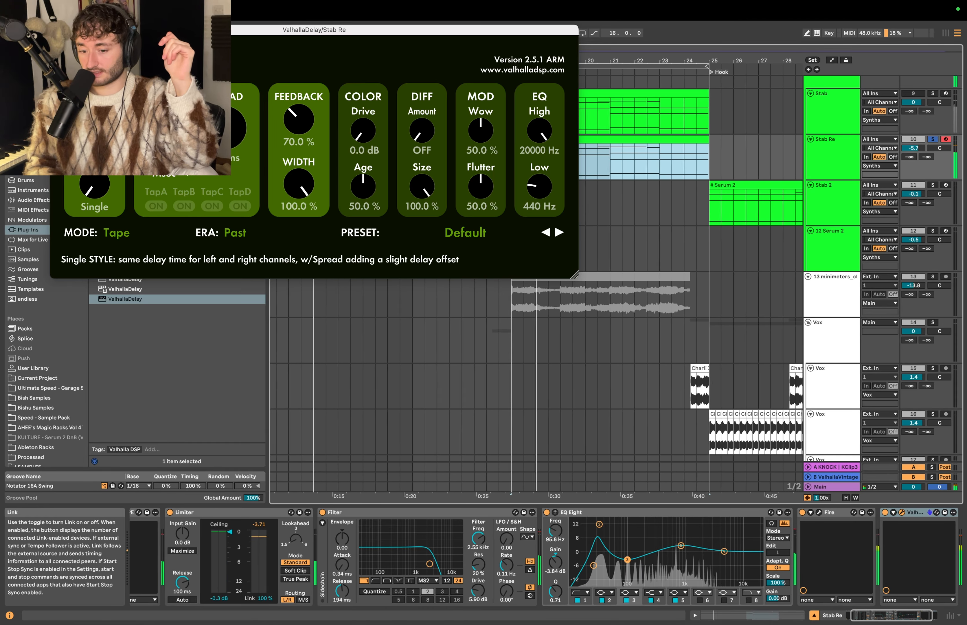
pyautogui.click(57, 30)
# Find Live's Limiter among the audio effects and add it after ValhallaDelay on the Stab Re track
pyautogui.click(171, 50)
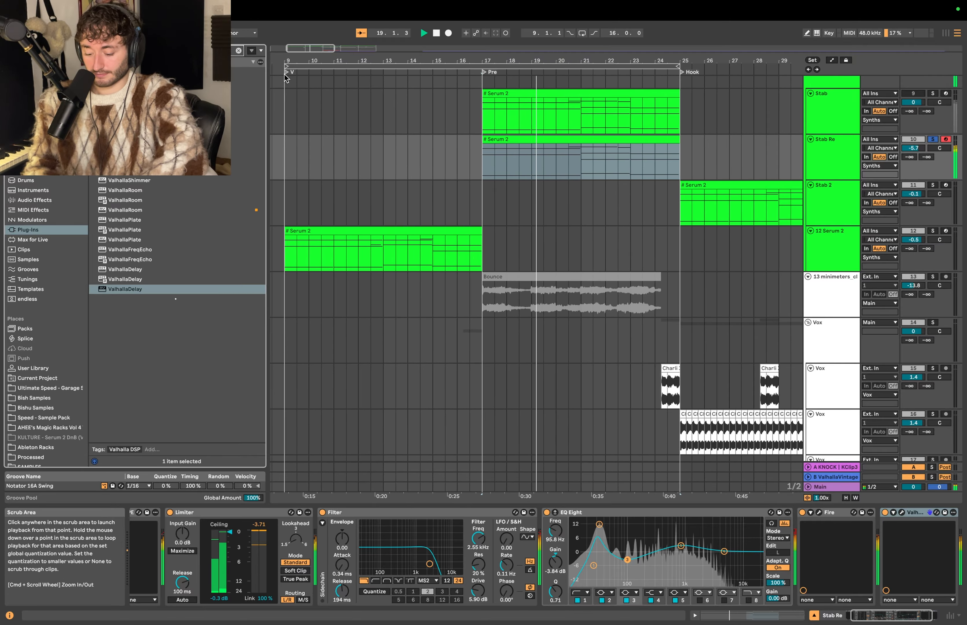
pyautogui.write('uad')
pyautogui.click(48, 193)
pyautogui.click(49, 199)
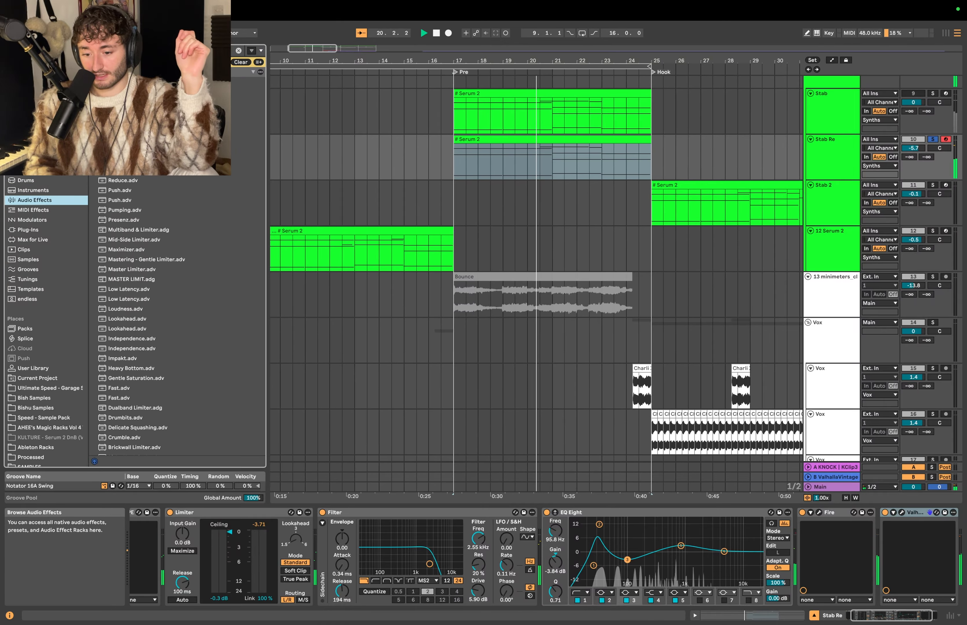
pyautogui.press('space')
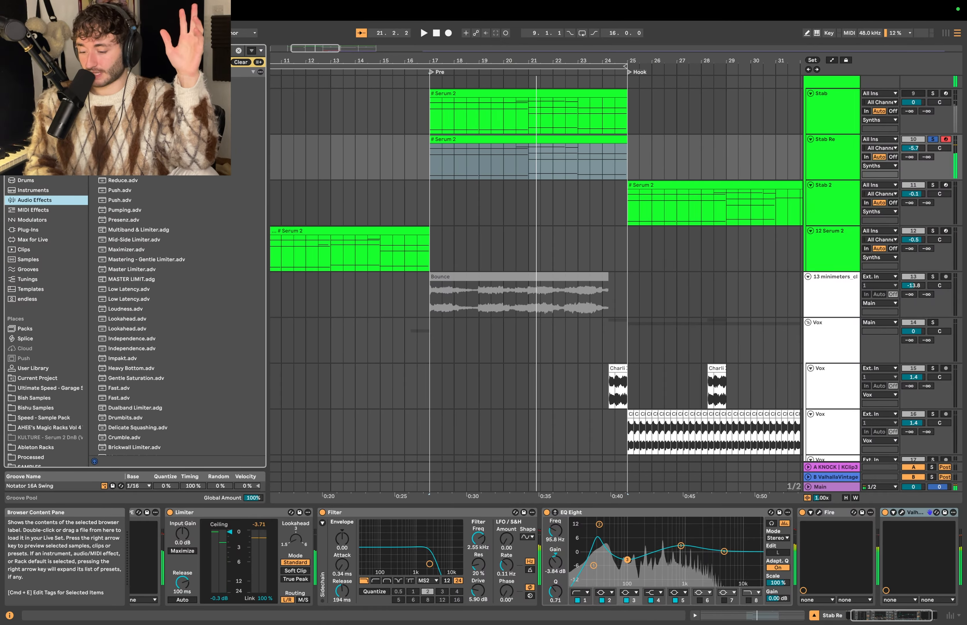
pyautogui.doubleClick(163, 82)
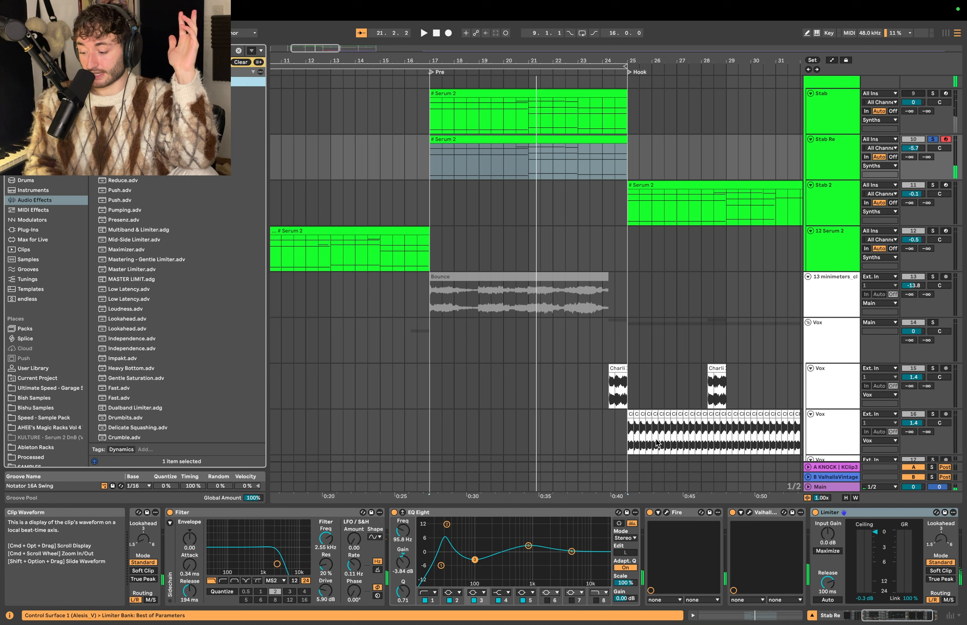
pyautogui.click(836, 514)
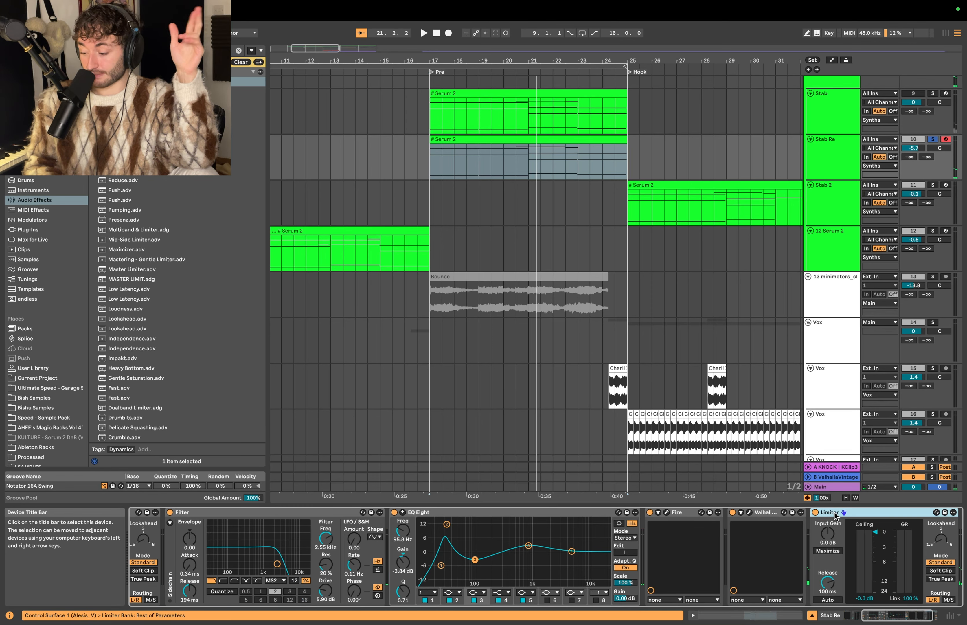
# Set the last Limiter's input gain to 6.9 dB and ceiling to -2.1 dB, and the Stab Re track volume to -5.5 dB while auditioning
pyautogui.click(840, 140)
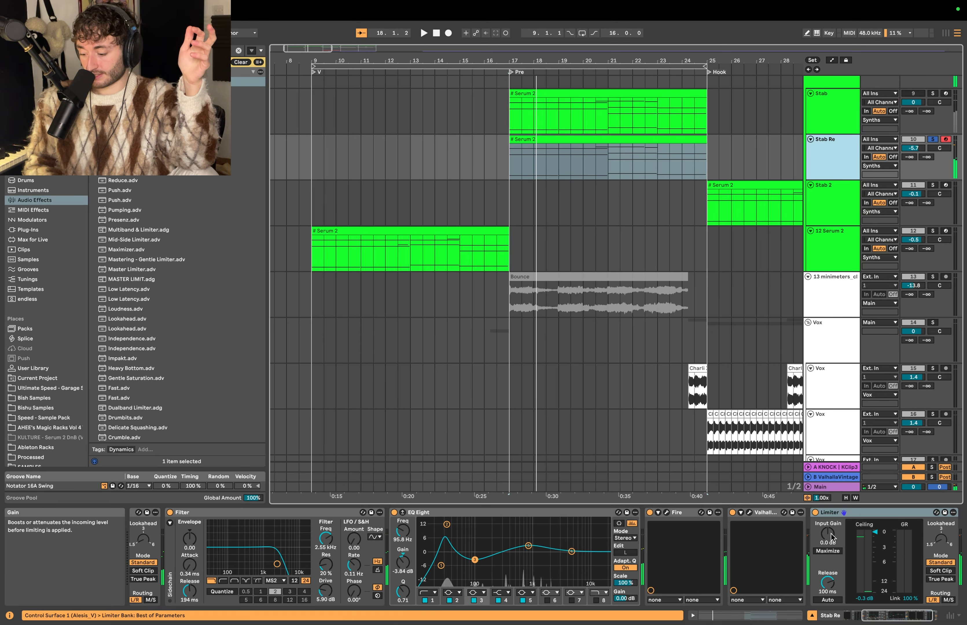
pyautogui.moveTo(828, 534); pyautogui.dragTo(828, 519)
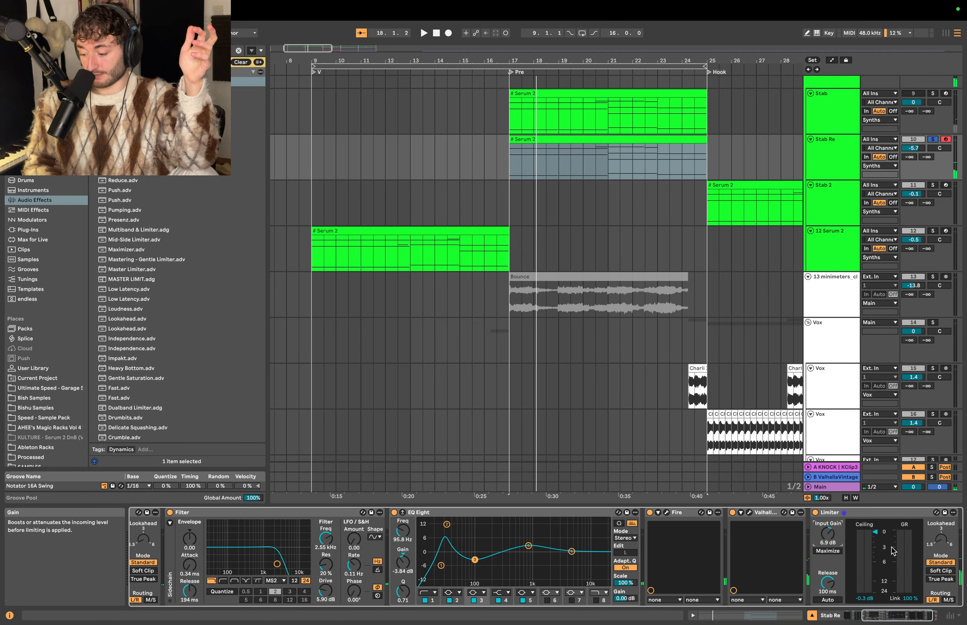
pyautogui.press('space')
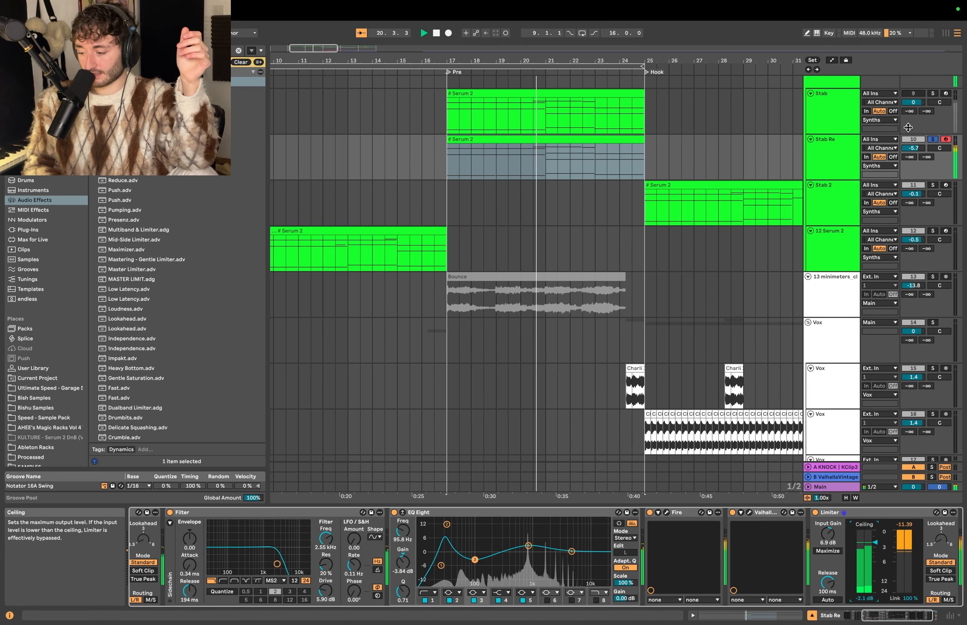
pyautogui.click(914, 148)
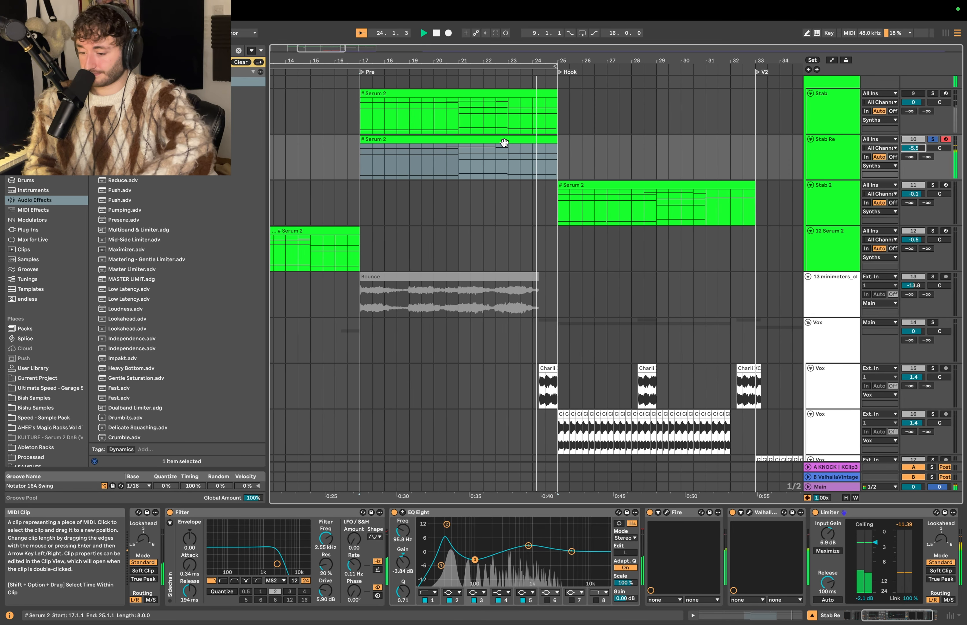
pyautogui.press('space')
pyautogui.click(838, 154)
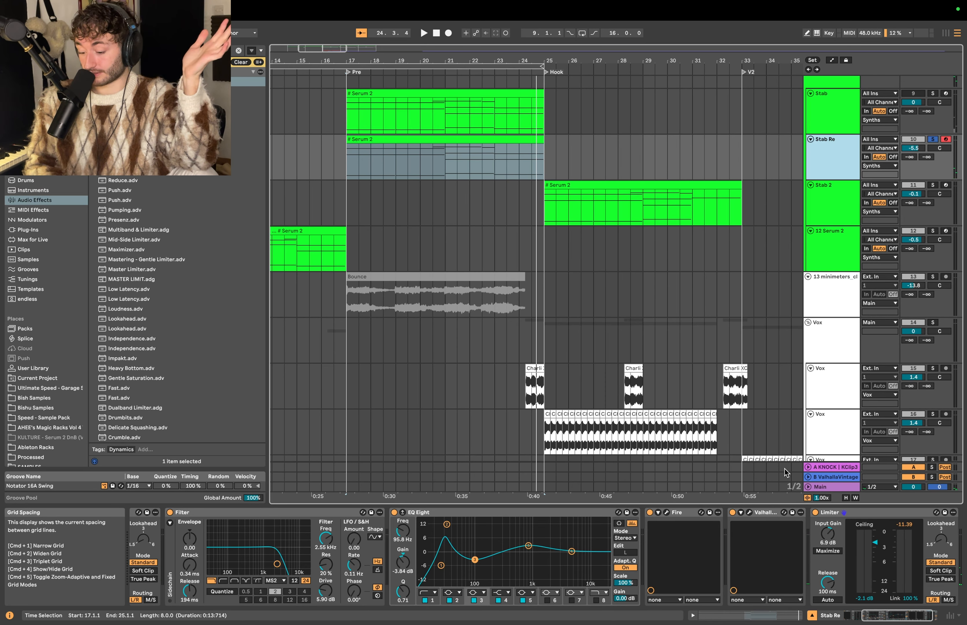
# Set EQ Eight's band 3 to -5.83 dB at 93.8 Hz, and switch Fire to Cubic distortion with Drive at 34.08
pyautogui.click(469, 514)
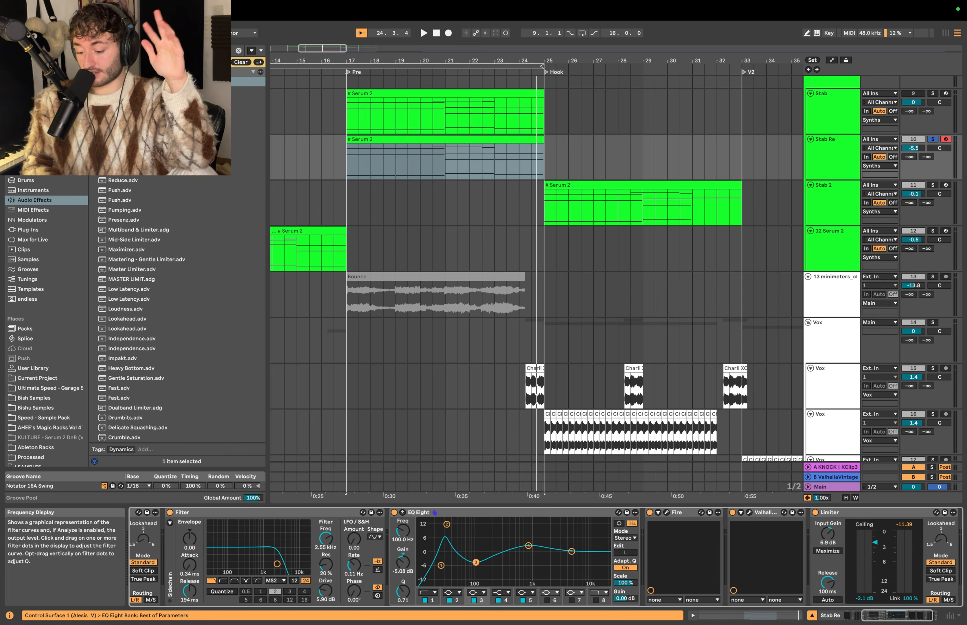
pyautogui.click(667, 513)
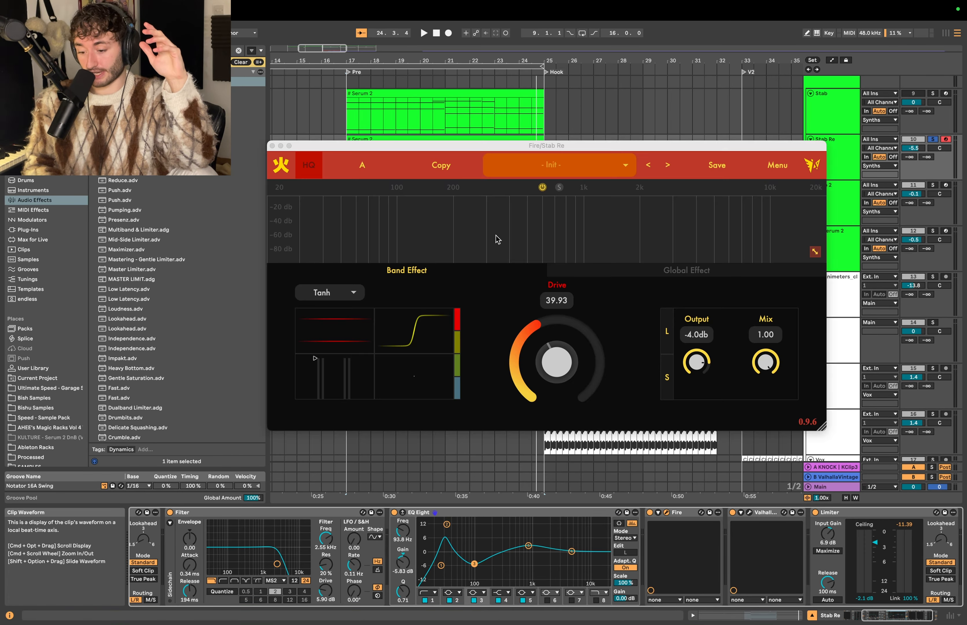
pyautogui.click(371, 294)
pyautogui.click(362, 374)
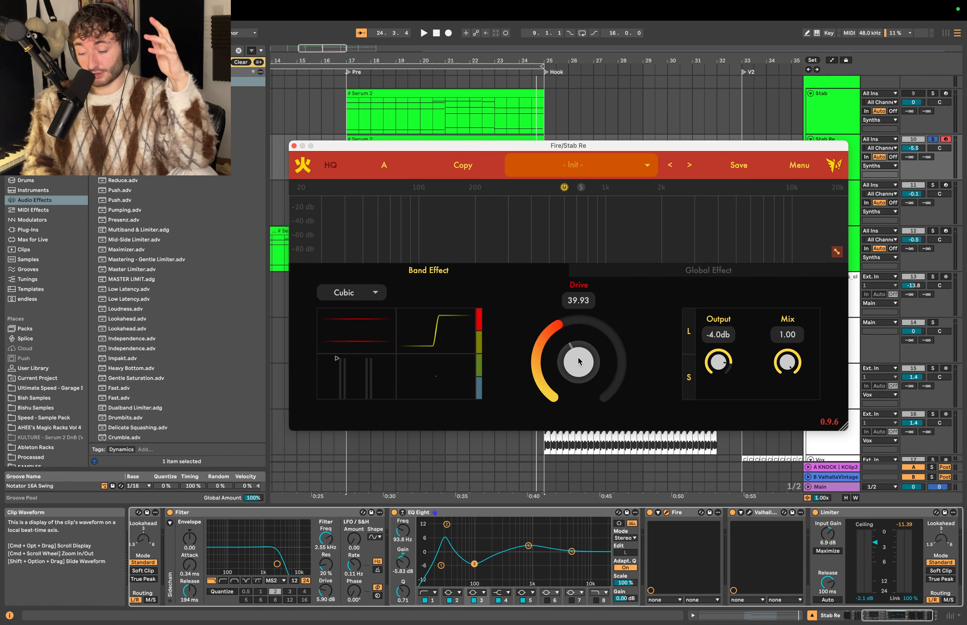
pyautogui.press('space')
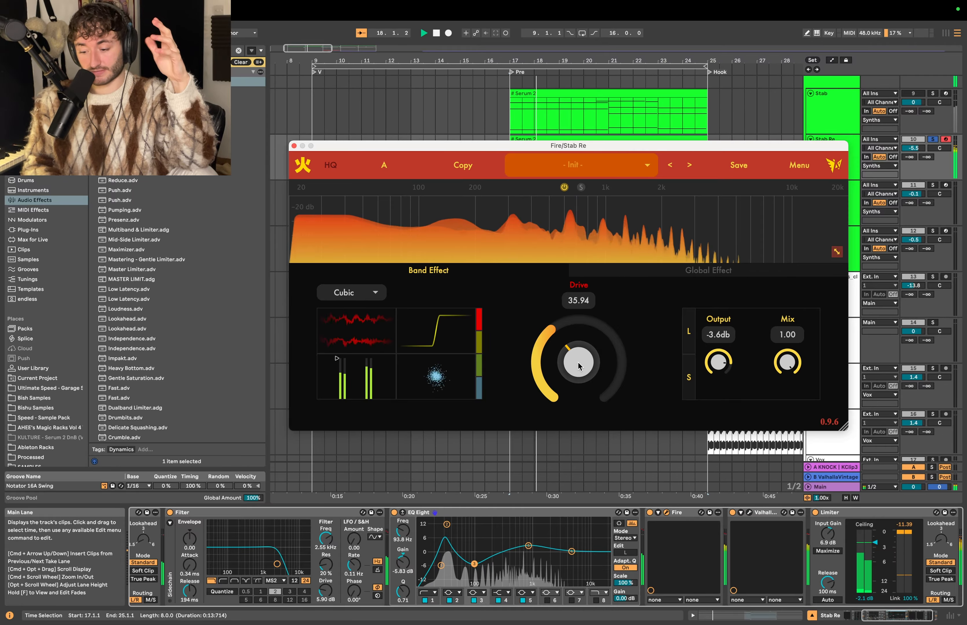
pyautogui.moveTo(578, 363); pyautogui.dragTo(578, 366)
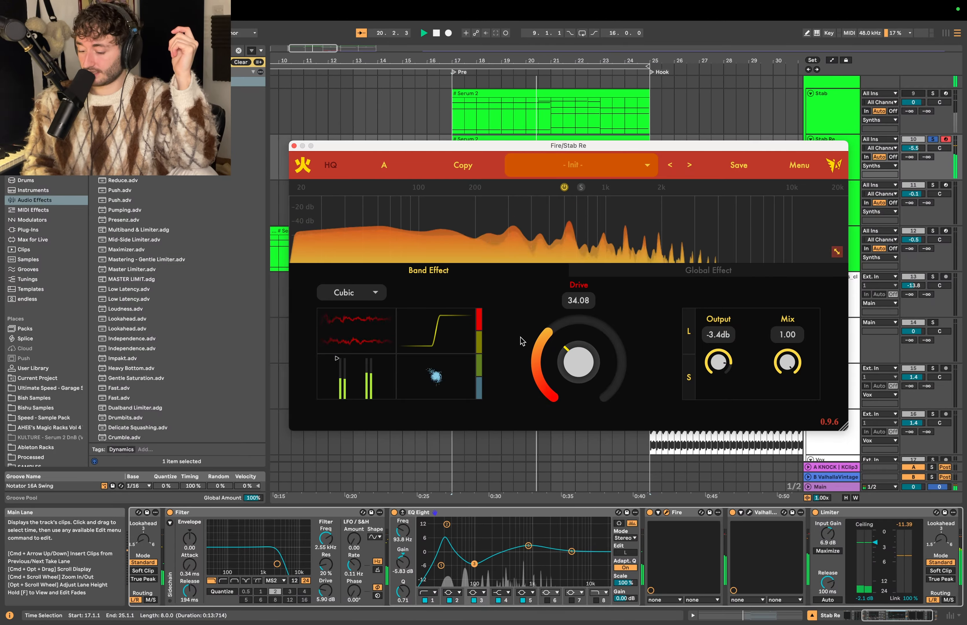
# Move EQ Eight's band 3 slightly higher in frequency and set band 2 to 9.30 dB at 34.4 Hz
pyautogui.click(475, 564)
pyautogui.moveTo(474, 564); pyautogui.dragTo(482, 564)
pyautogui.moveTo(446, 525)
pyautogui.mouseDown()
pyautogui.moveTo(456, 523)
pyautogui.moveTo(450, 532)
pyautogui.mouseUp()
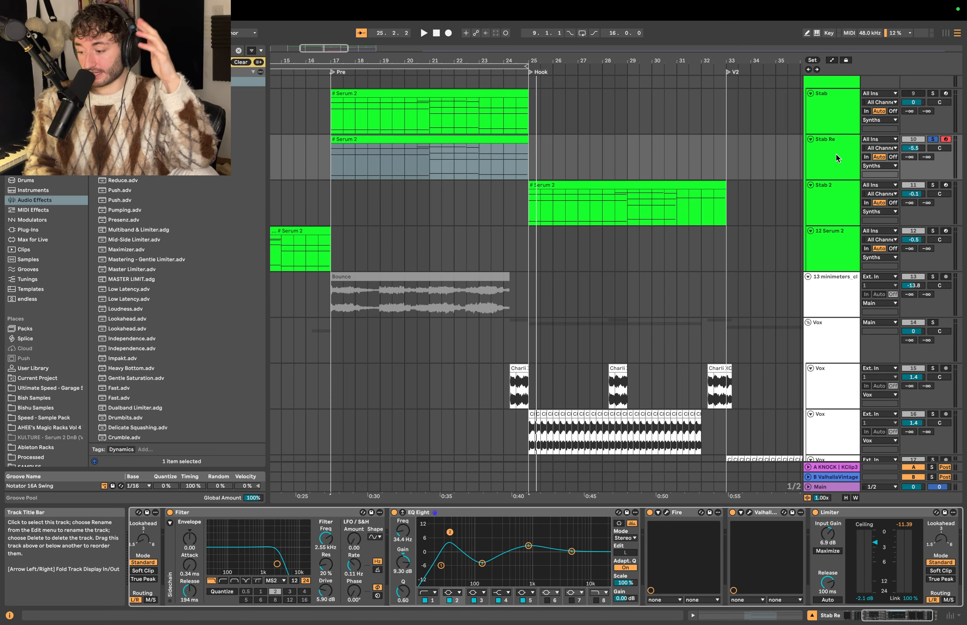
# Duplicate the Stab Re track and repeat the copy's Serum 2 clip into the Hook section, from bar 25 to 33
pyautogui.click(837, 154)
pyautogui.press('super+d')
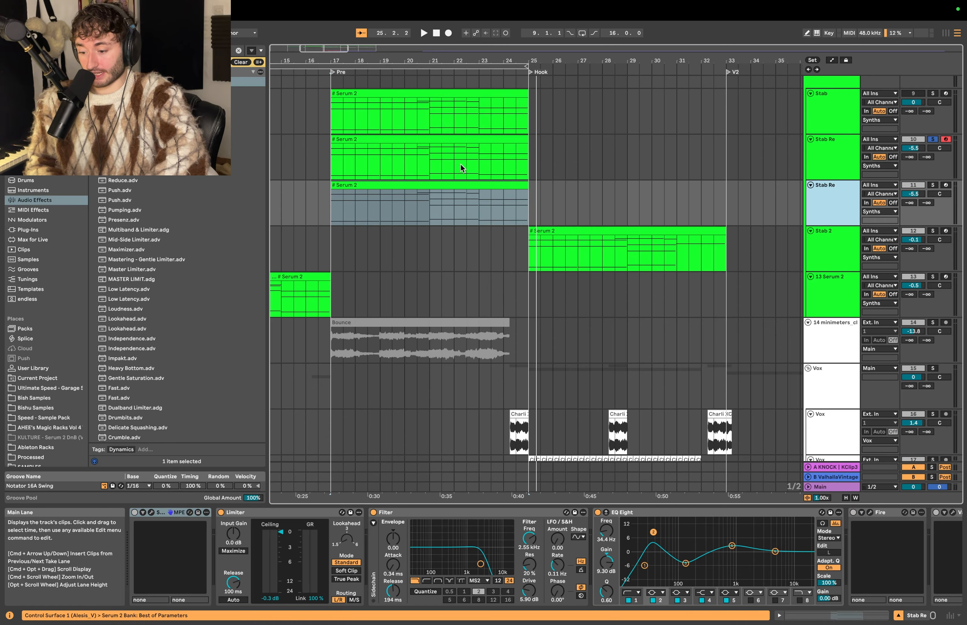
pyautogui.click(461, 185)
pyautogui.press('super+d')
# Solo the duplicated Stab Re track and audition its Hook clip from bar 25
pyautogui.click(831, 201)
pyautogui.click(936, 185)
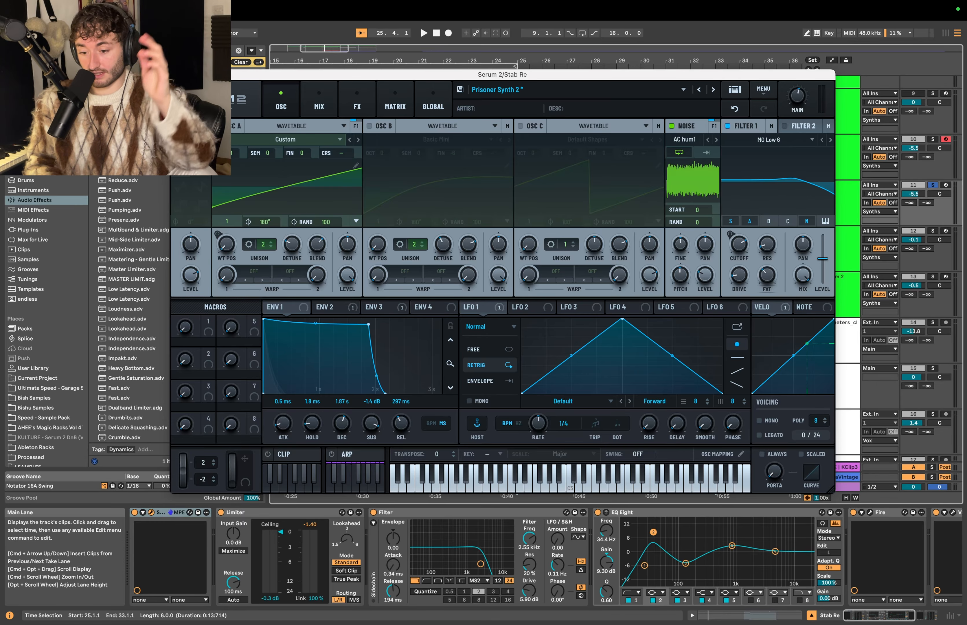
pyautogui.click(176, 75)
pyautogui.click(639, 184)
pyautogui.press('space')
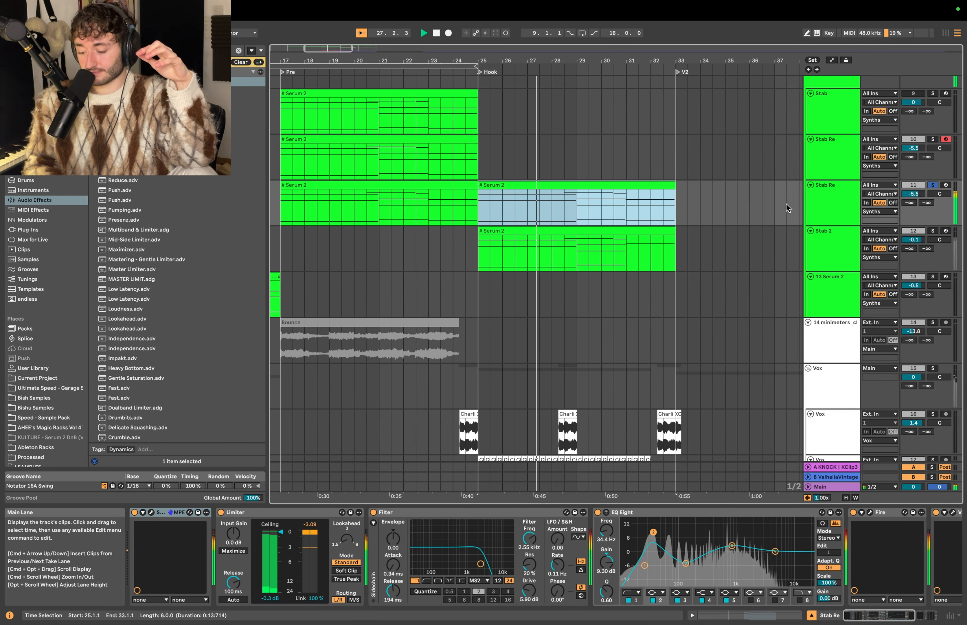
pyautogui.press('space')
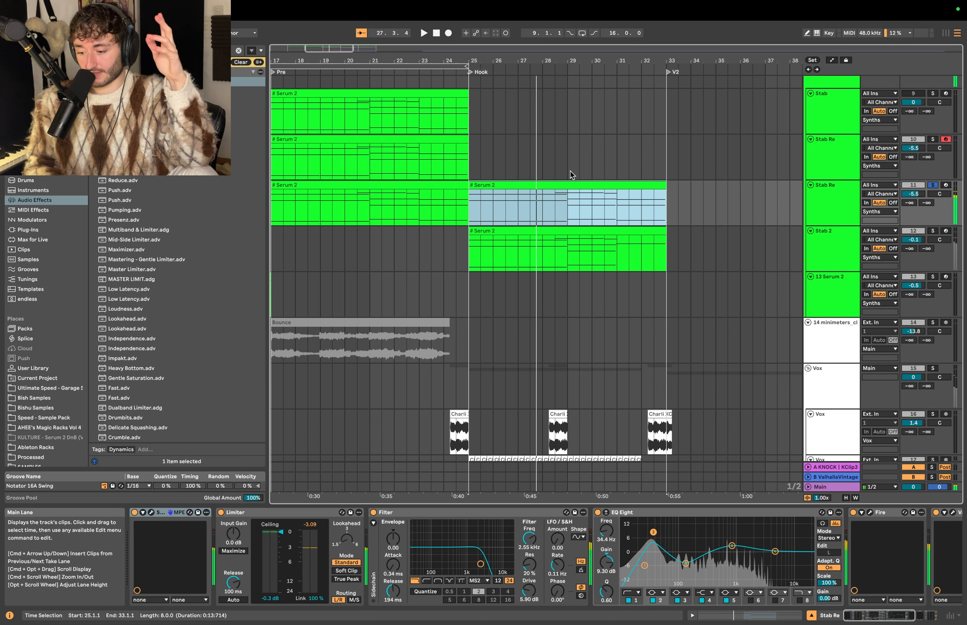
# Automate Serum 2's Pitch Bend on the duplicated Stab Re track with a dip to about -0.17 just before bar 27, and audition from bar 25
pyautogui.click(151, 513)
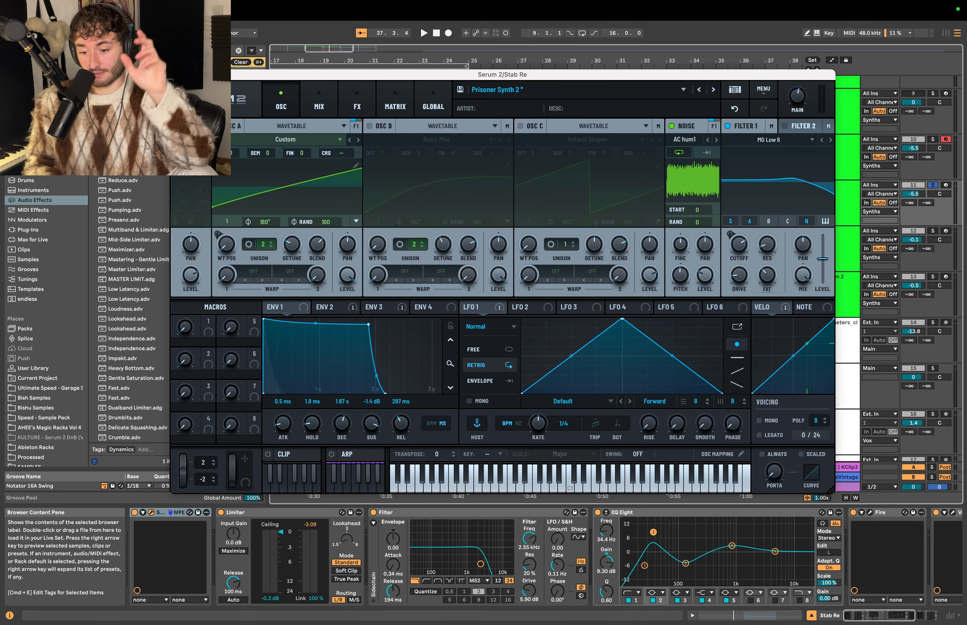
pyautogui.click(177, 74)
pyautogui.press('a')
pyautogui.scroll(3, 493, 244)
pyautogui.moveTo(505, 244); pyautogui.dragTo(695, 250)
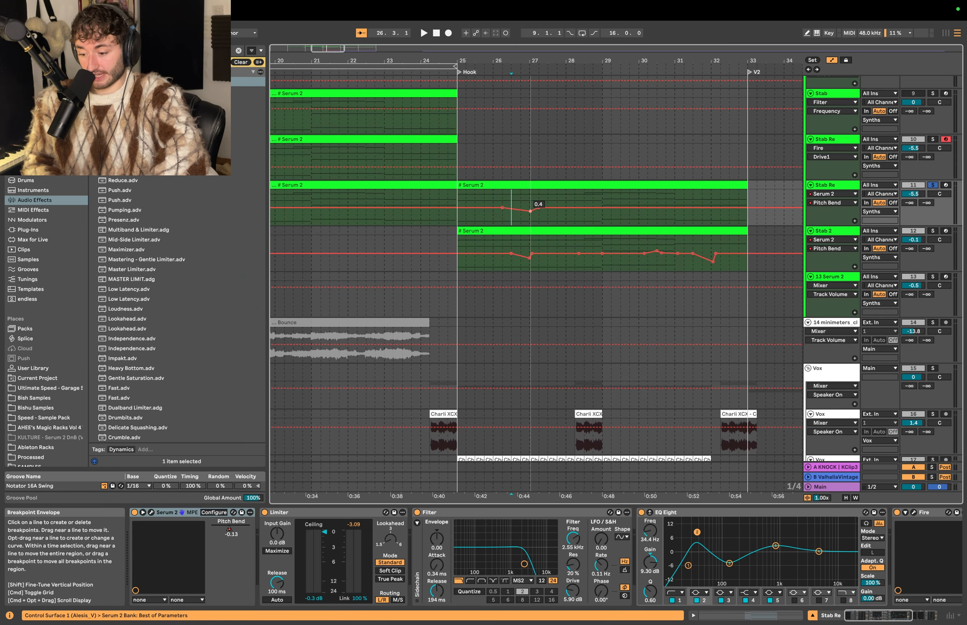
pyautogui.moveTo(531, 211); pyautogui.dragTo(530, 212)
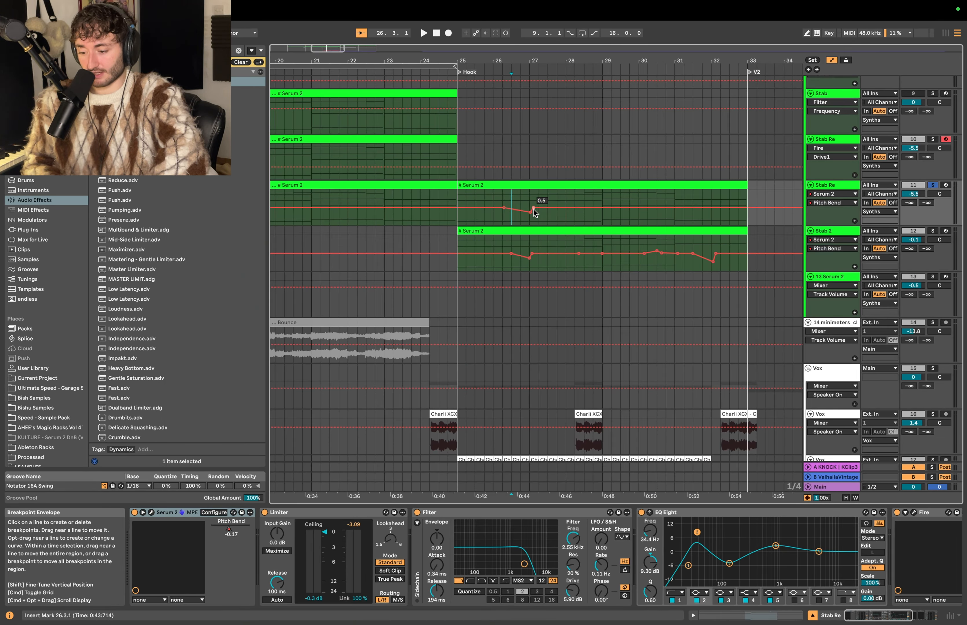
pyautogui.click(459, 198)
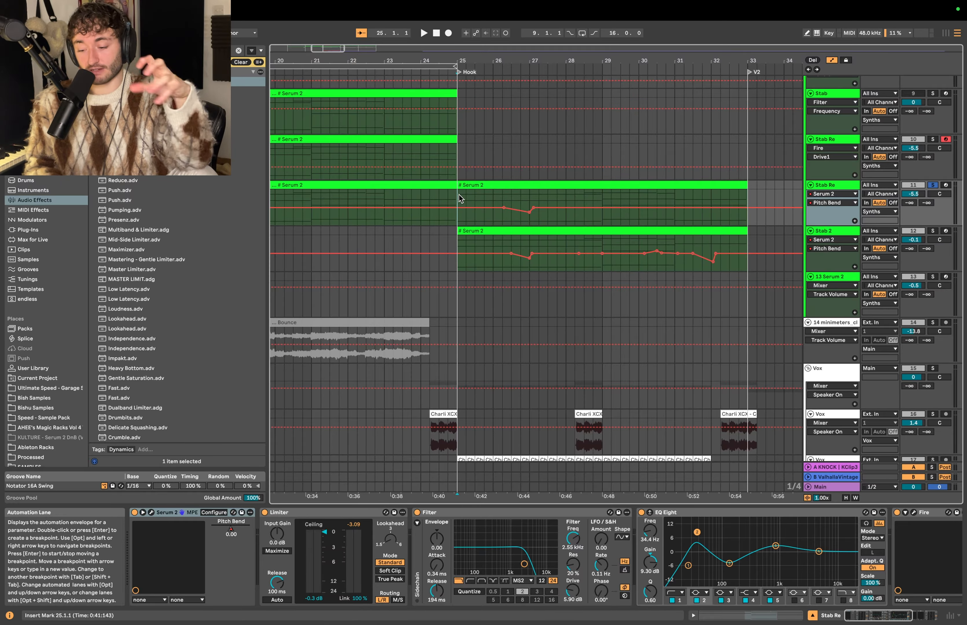
pyautogui.press('space')
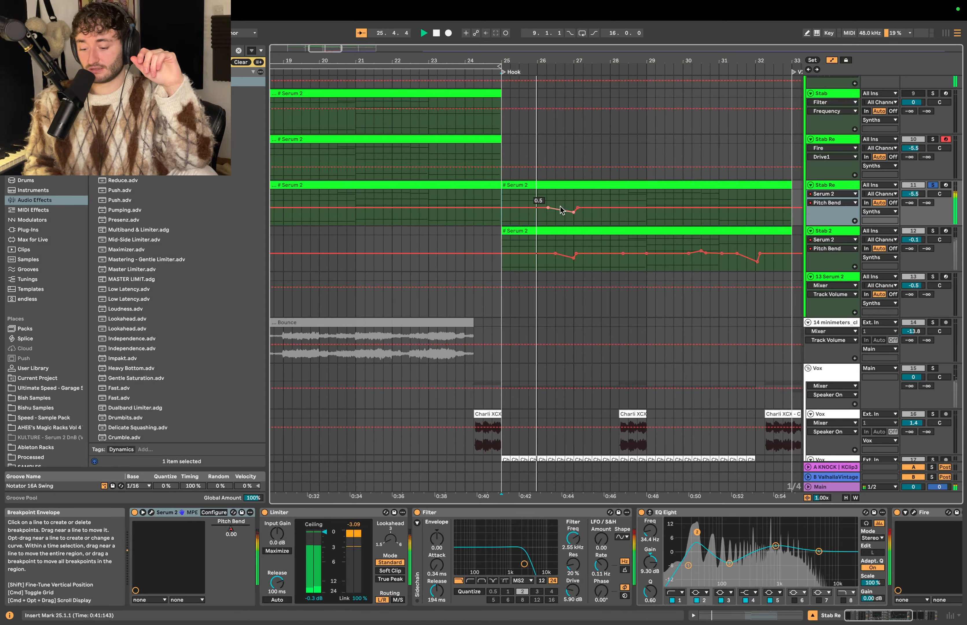